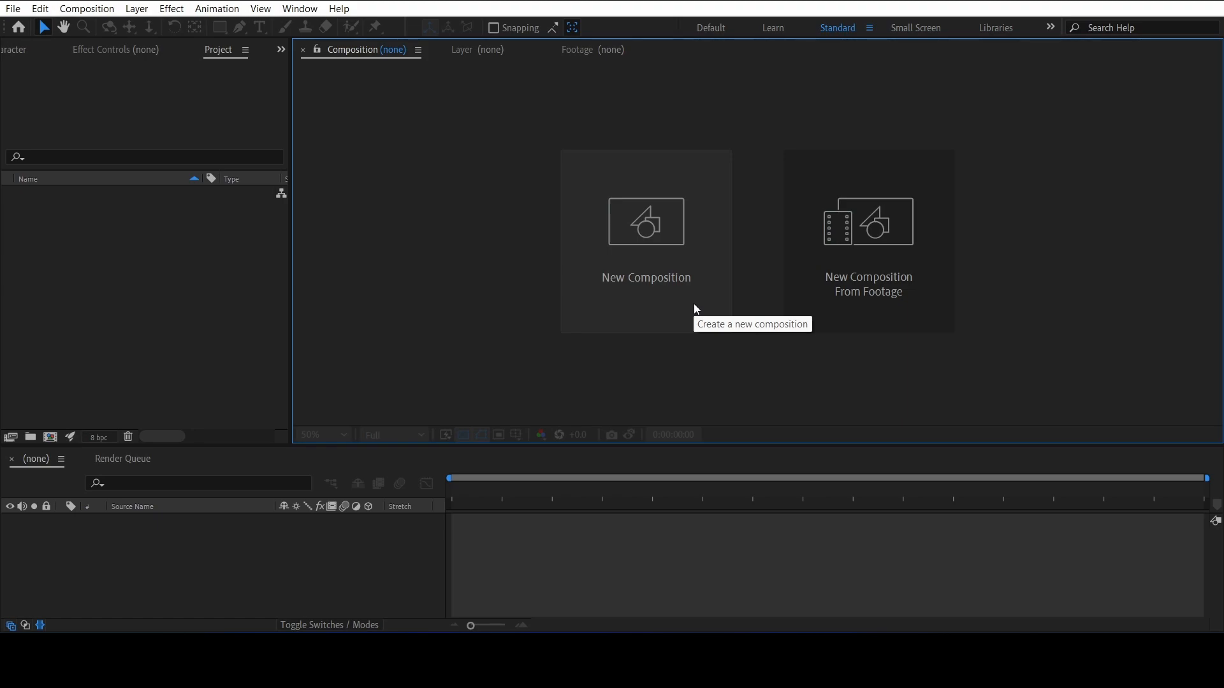
# - Create a composition named "Wavy text" with the other settings unchanged and turn off its transparency grid
pyautogui.click(680, 254)
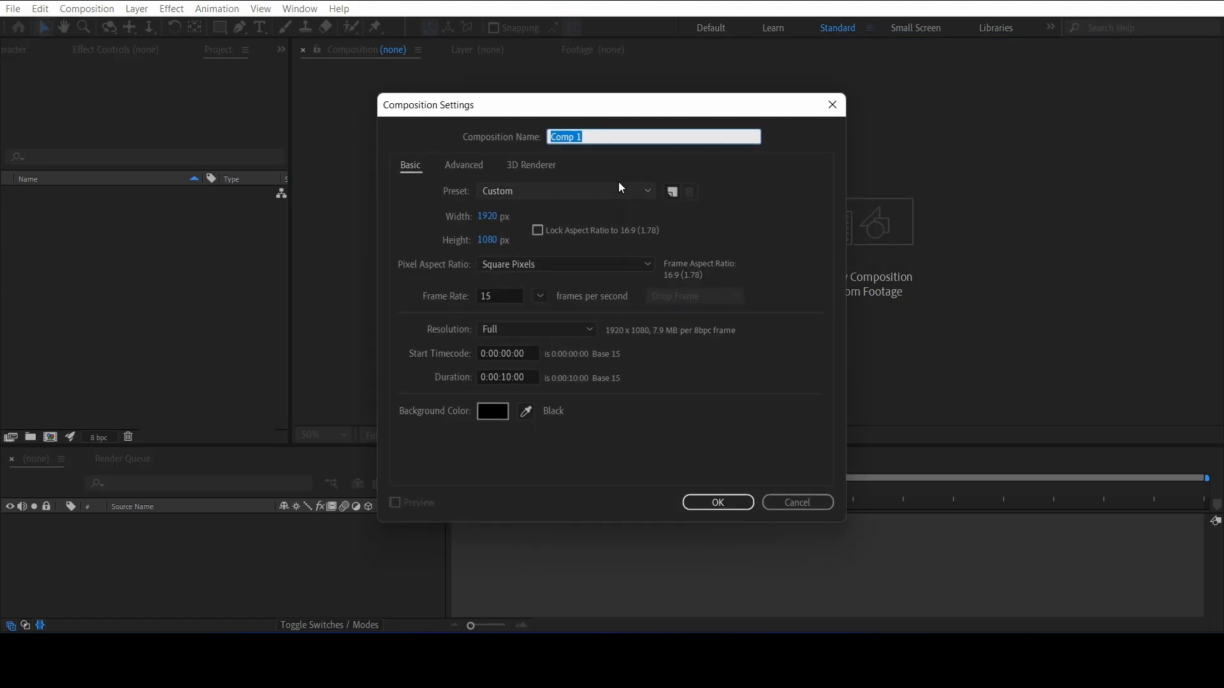
pyautogui.write('Wavy text')
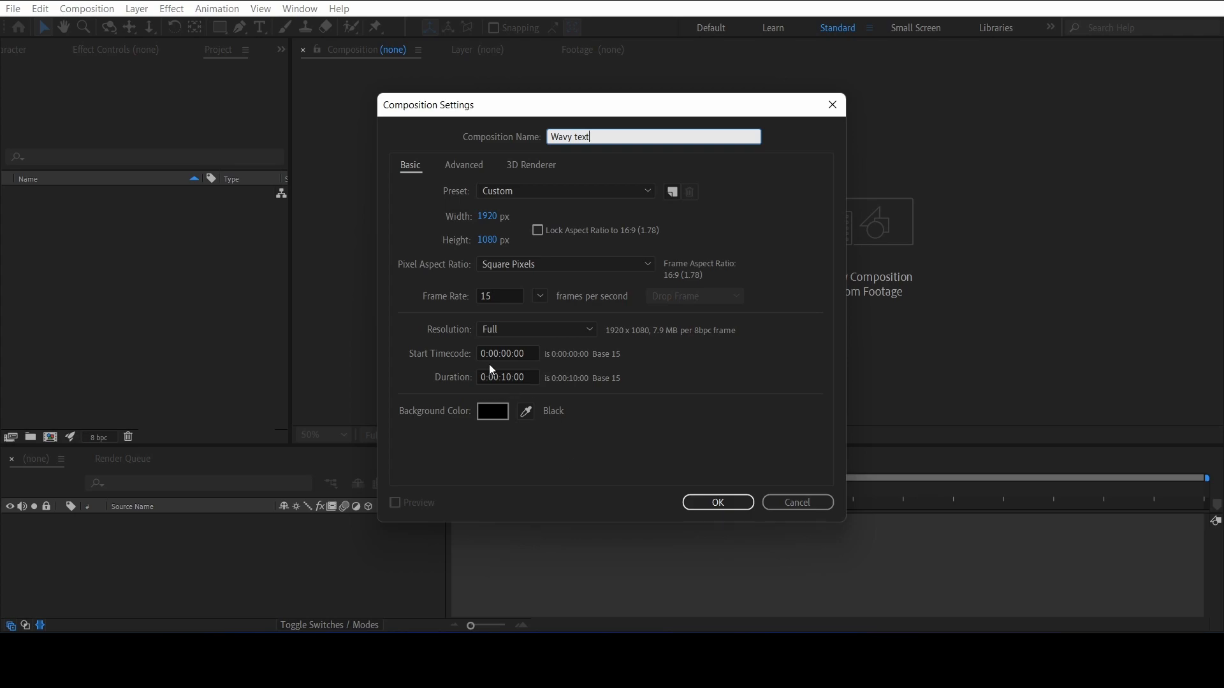
pyautogui.click(706, 501)
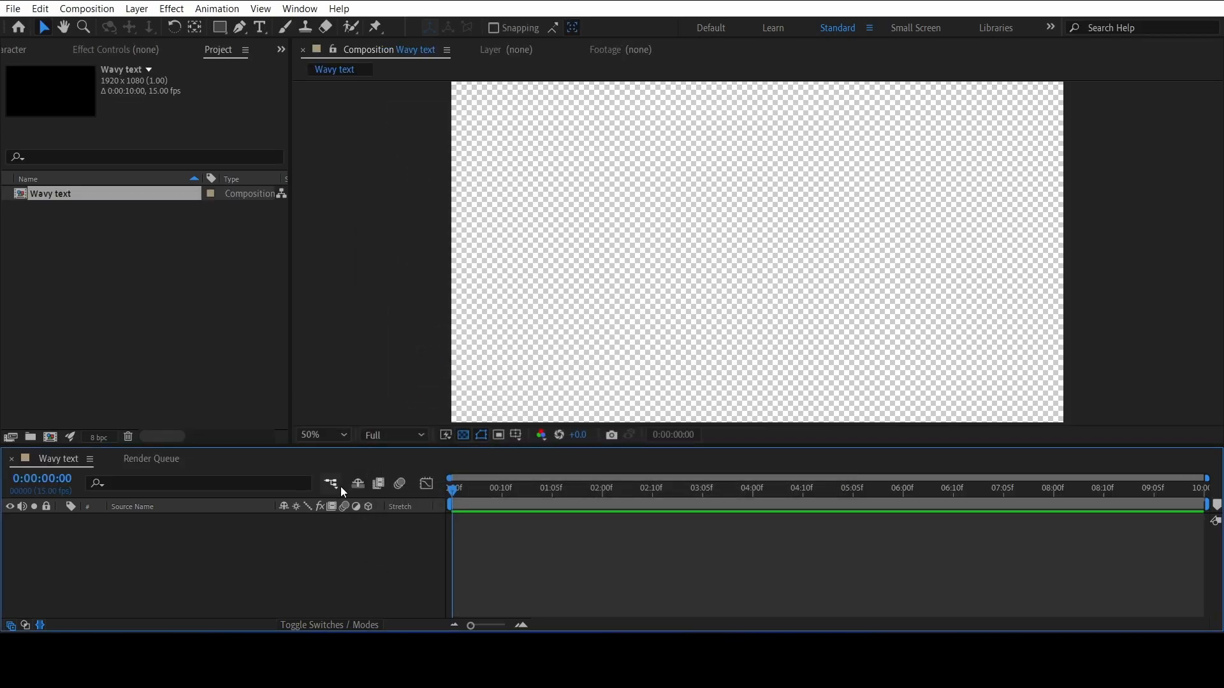
pyautogui.click(463, 435)
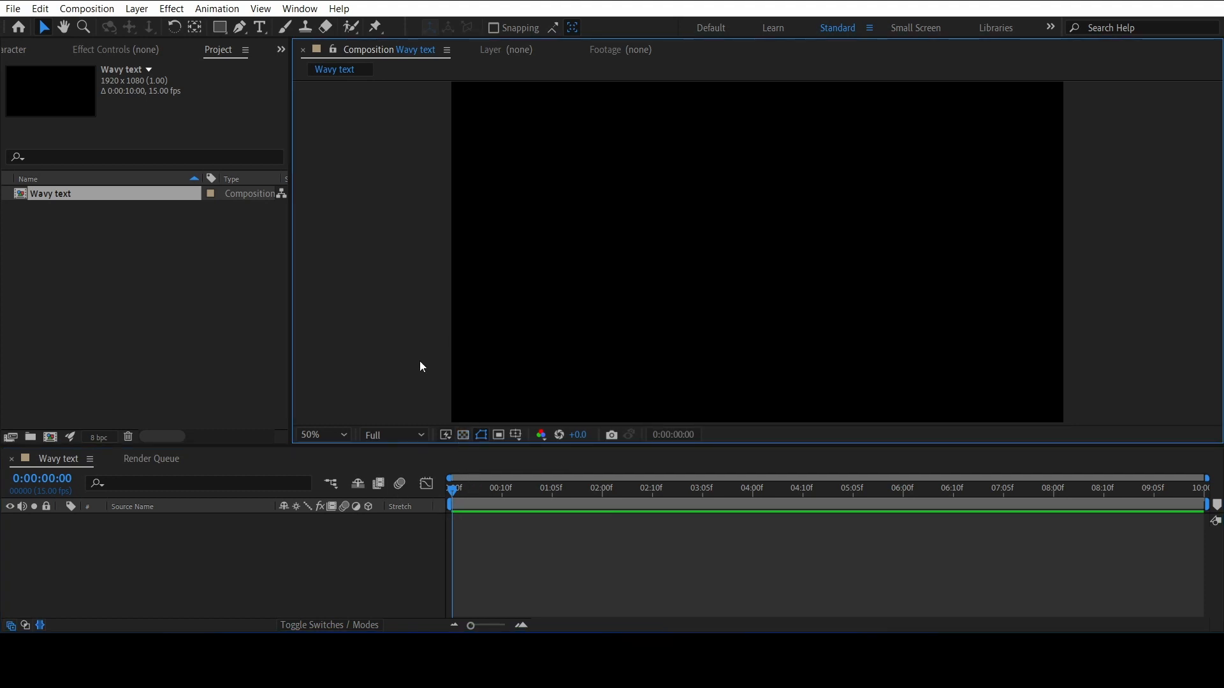
# - Add a yellow solid layer at full composition size as the background and deselect it
pyautogui.rightClick(147, 564)
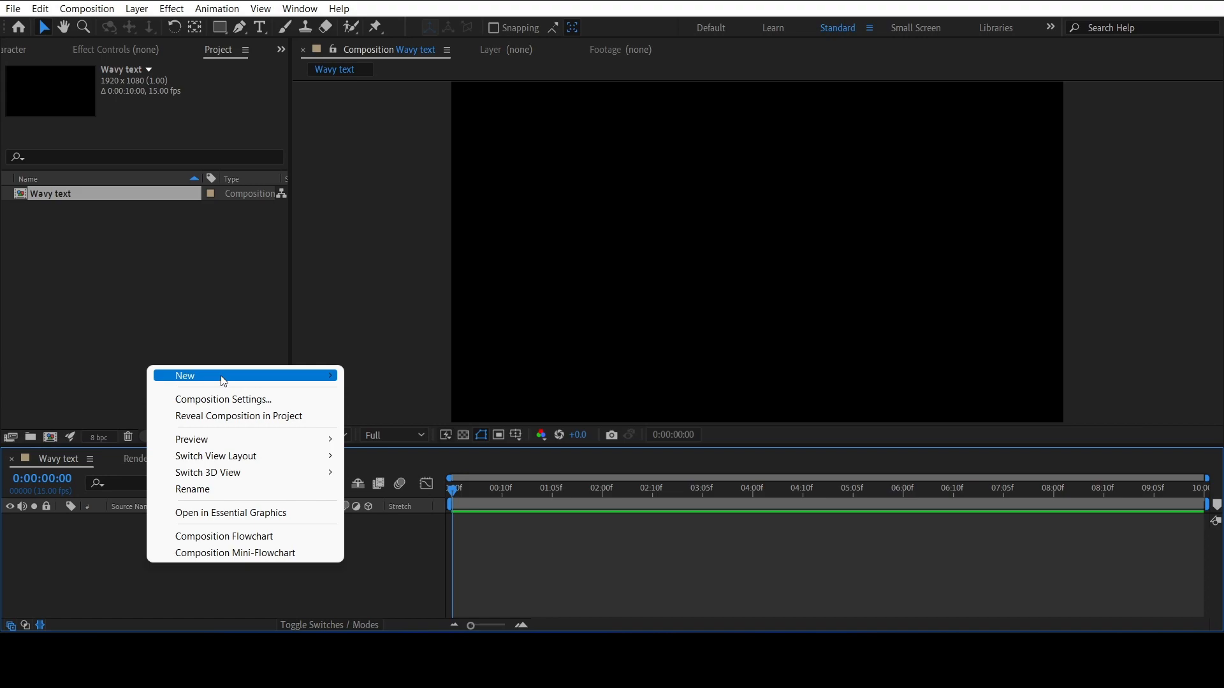
pyautogui.moveTo(224, 384)
pyautogui.click(427, 417)
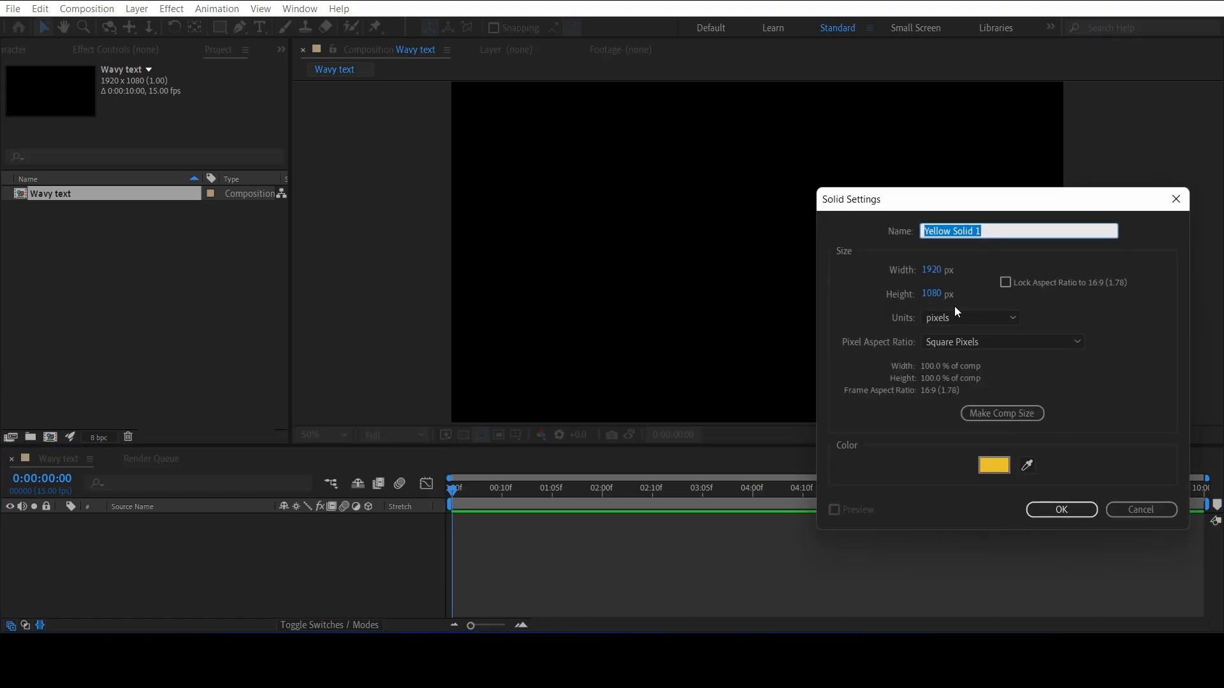
pyautogui.click(1061, 510)
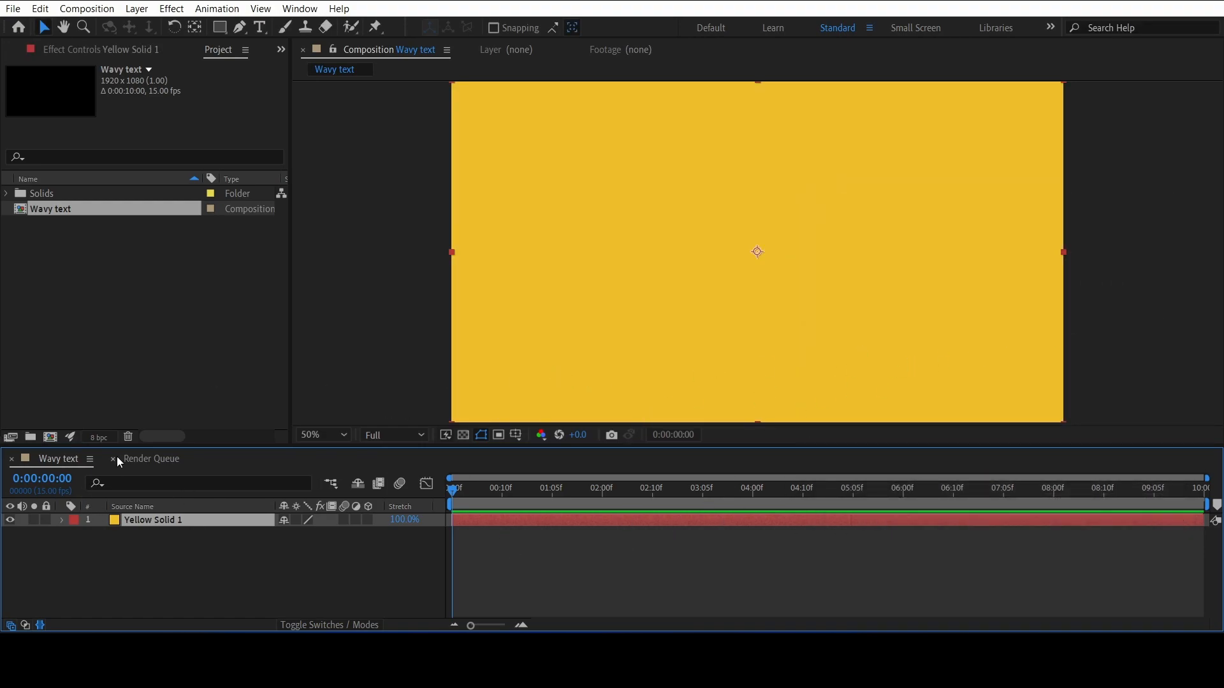
pyautogui.click(245, 566)
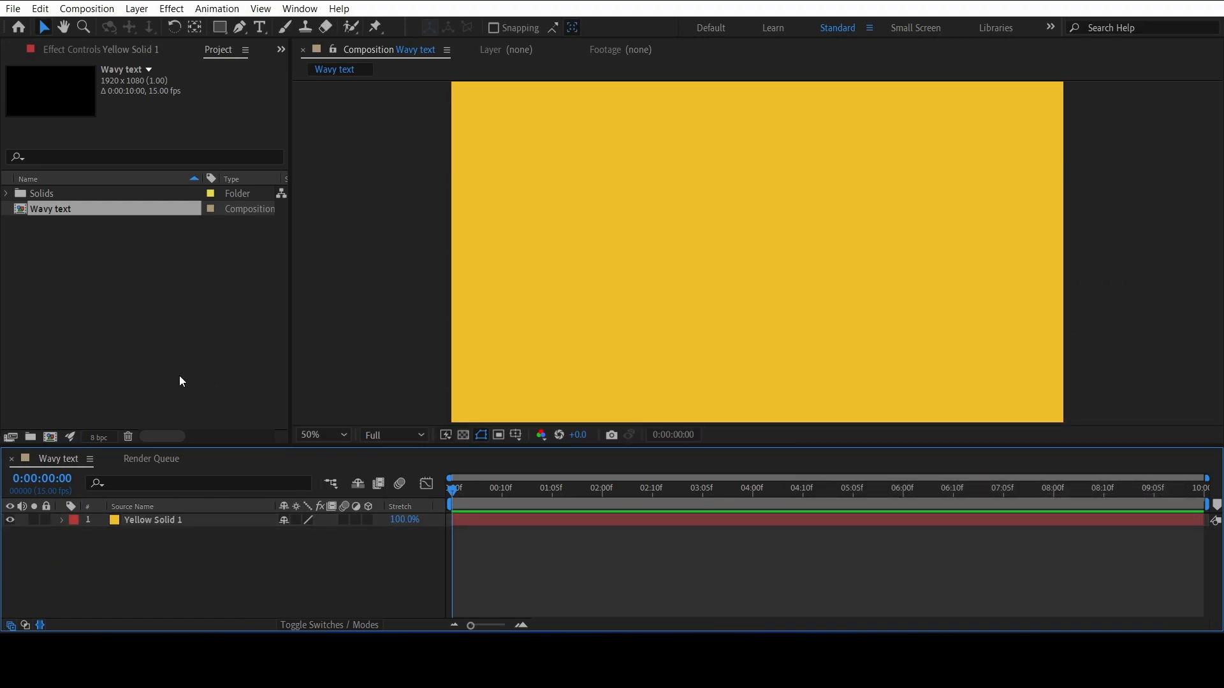
# - Add a text layer containing the letter S in the upper-left area of the composition
pyautogui.click(259, 27)
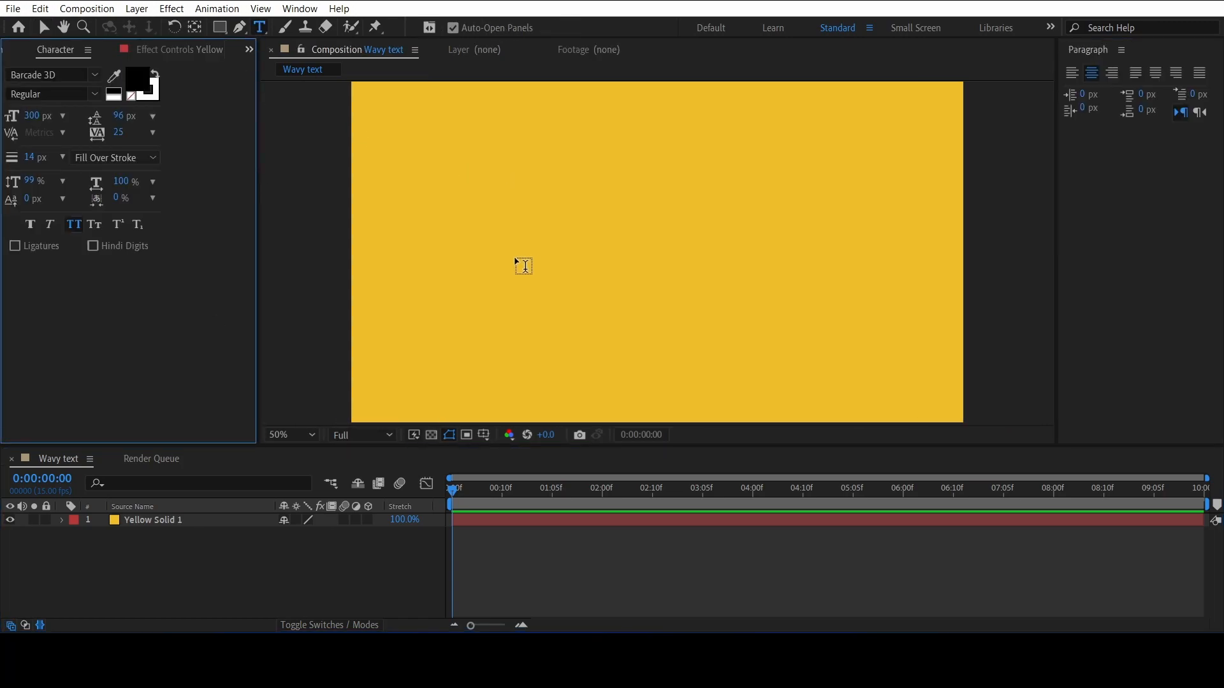
pyautogui.click(515, 228)
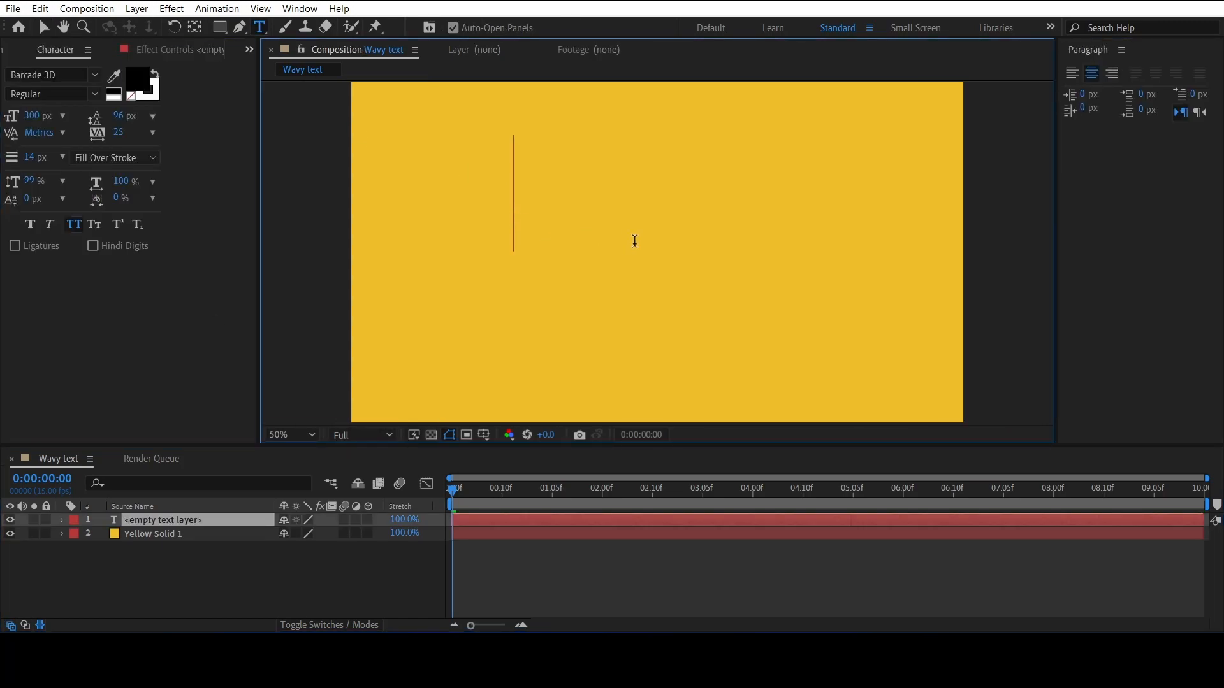
pyautogui.write('S')
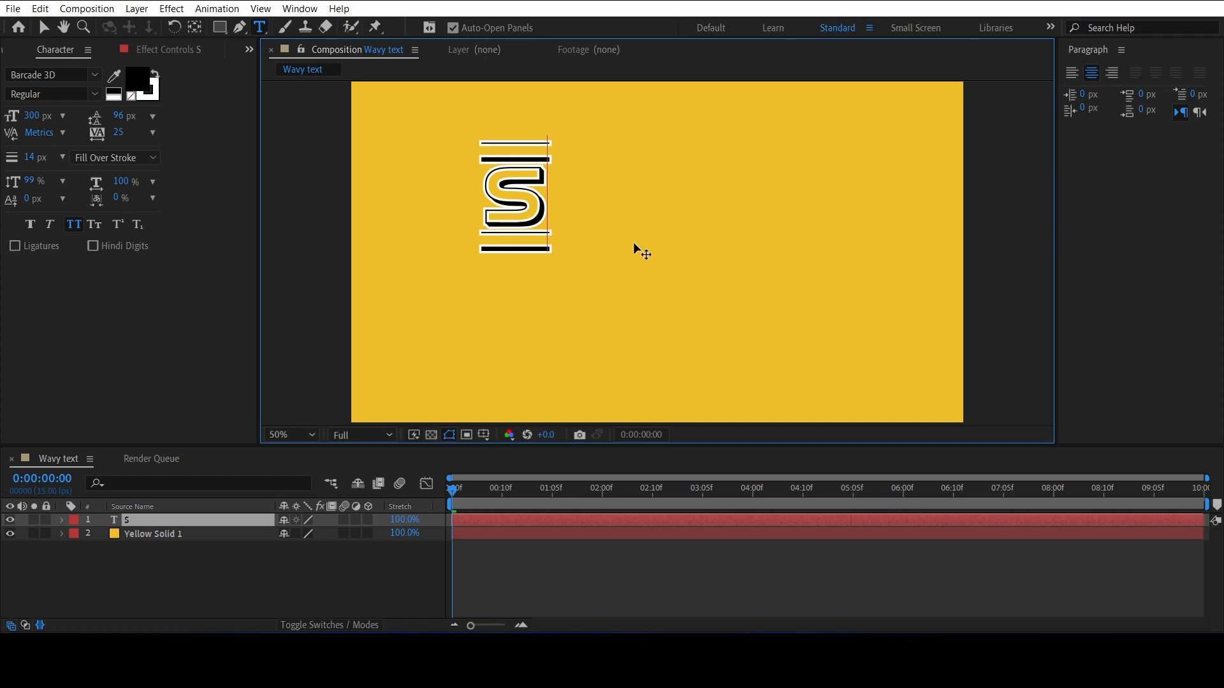
# - Try out the Blacklisted and Berlin Sans FB fonts on the letter S
pyautogui.doubleClick(513, 182)
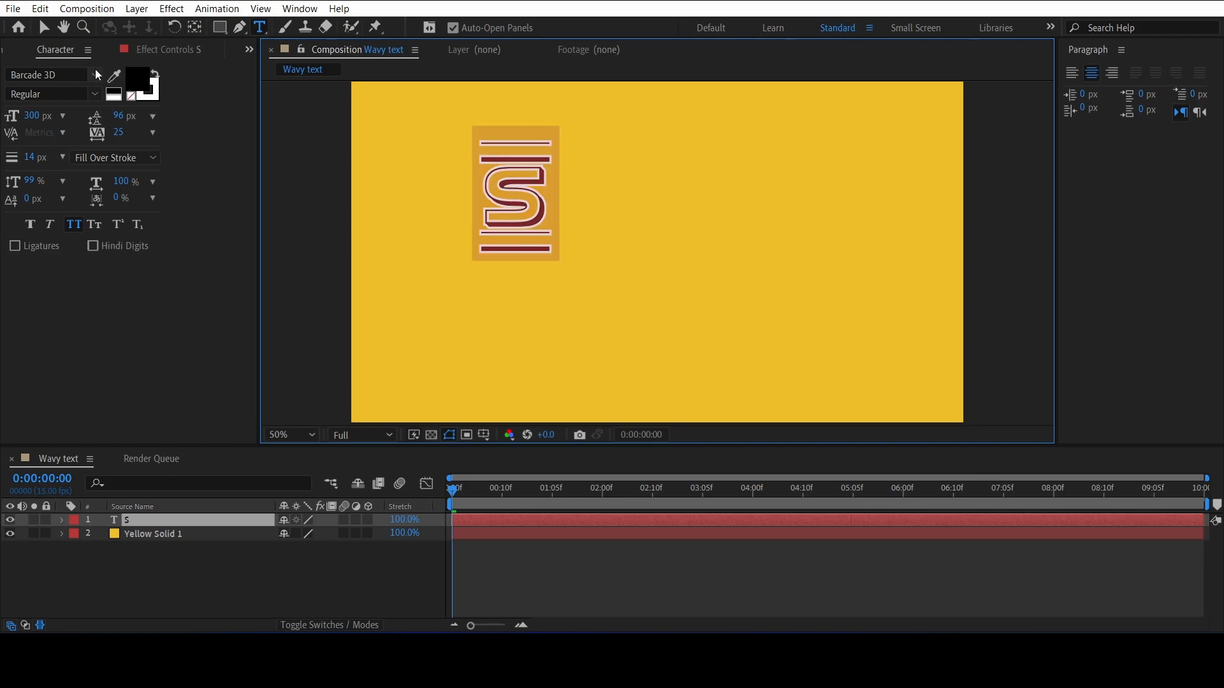
pyautogui.click(61, 72)
pyautogui.scroll(-3, 193, 204)
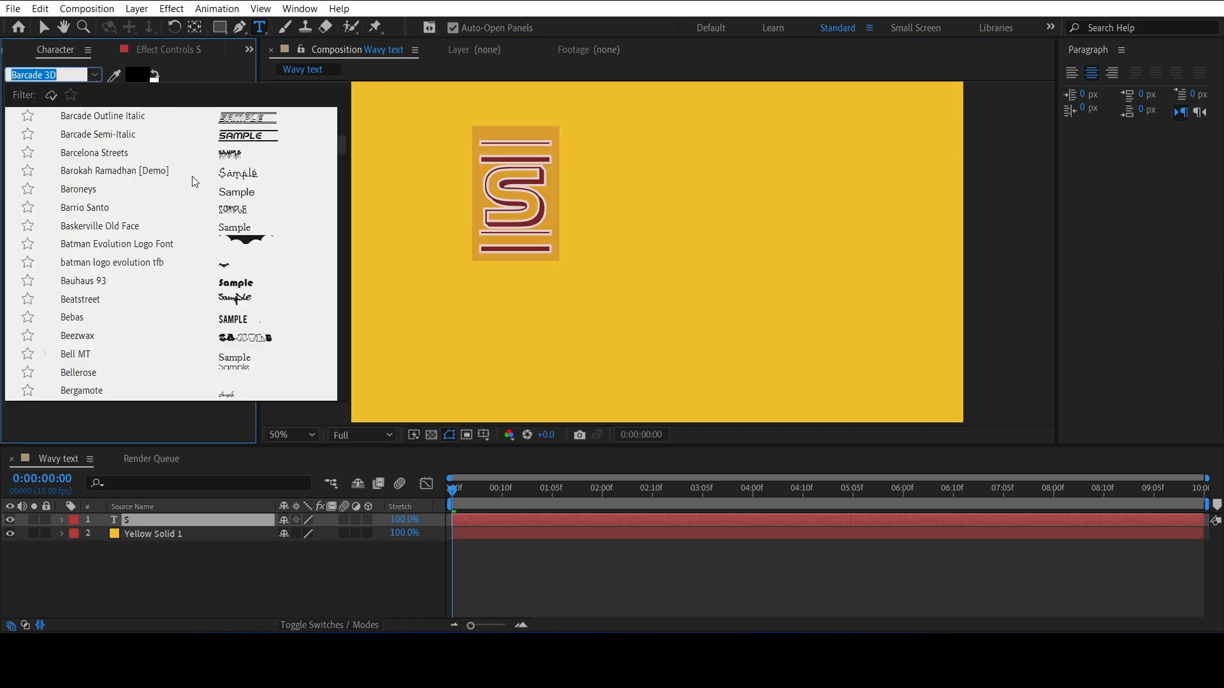
pyautogui.scroll(-5, 193, 207)
pyautogui.click(148, 210)
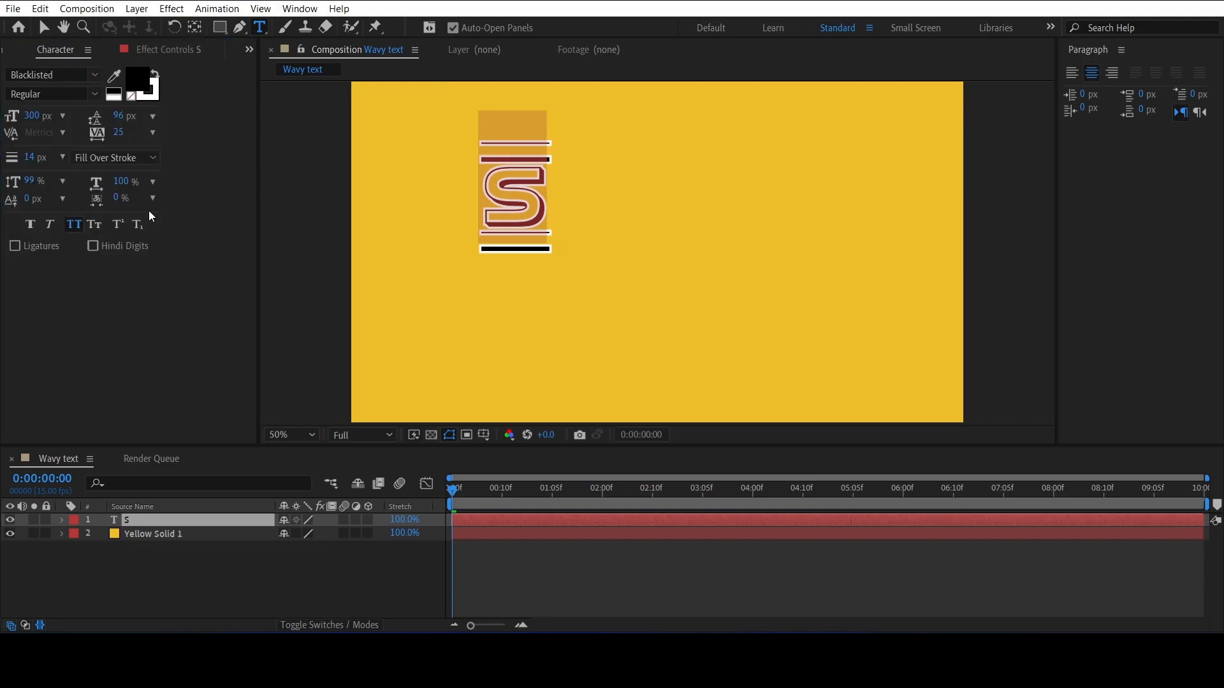
pyautogui.click(64, 74)
pyautogui.scroll(5, 127, 184)
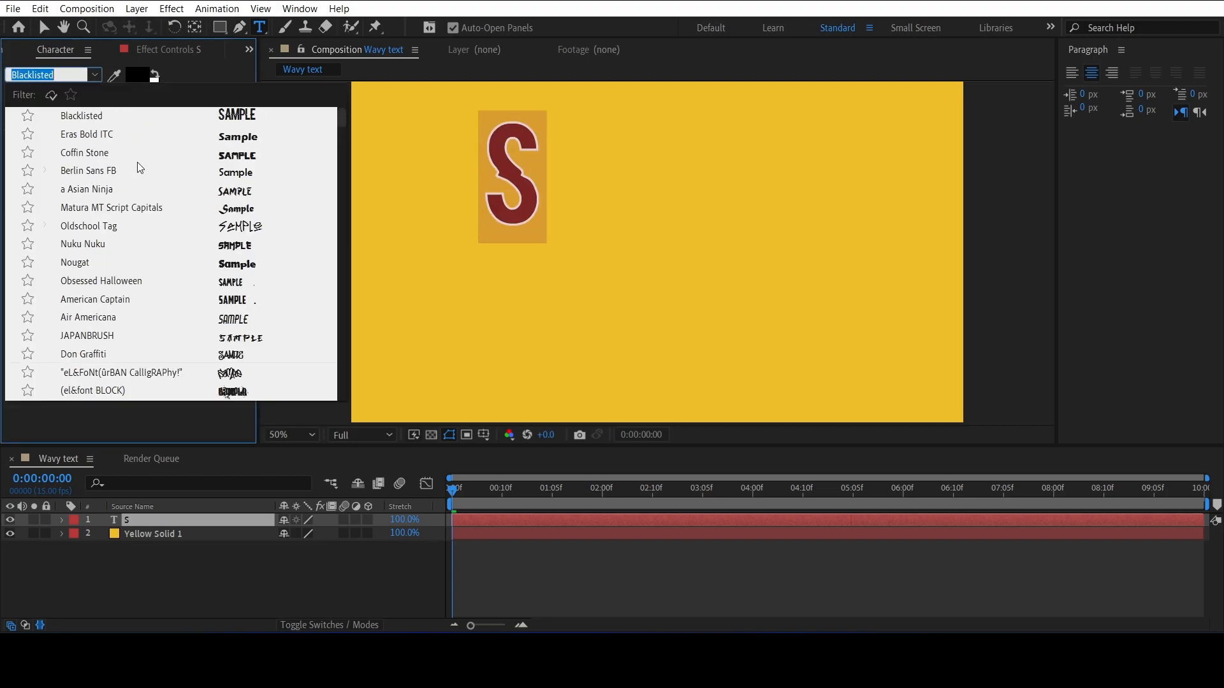
pyautogui.click(95, 171)
# - Set the letter S to the Eras Bold ITC font
pyautogui.click(64, 74)
pyautogui.scroll(10, 123, 169)
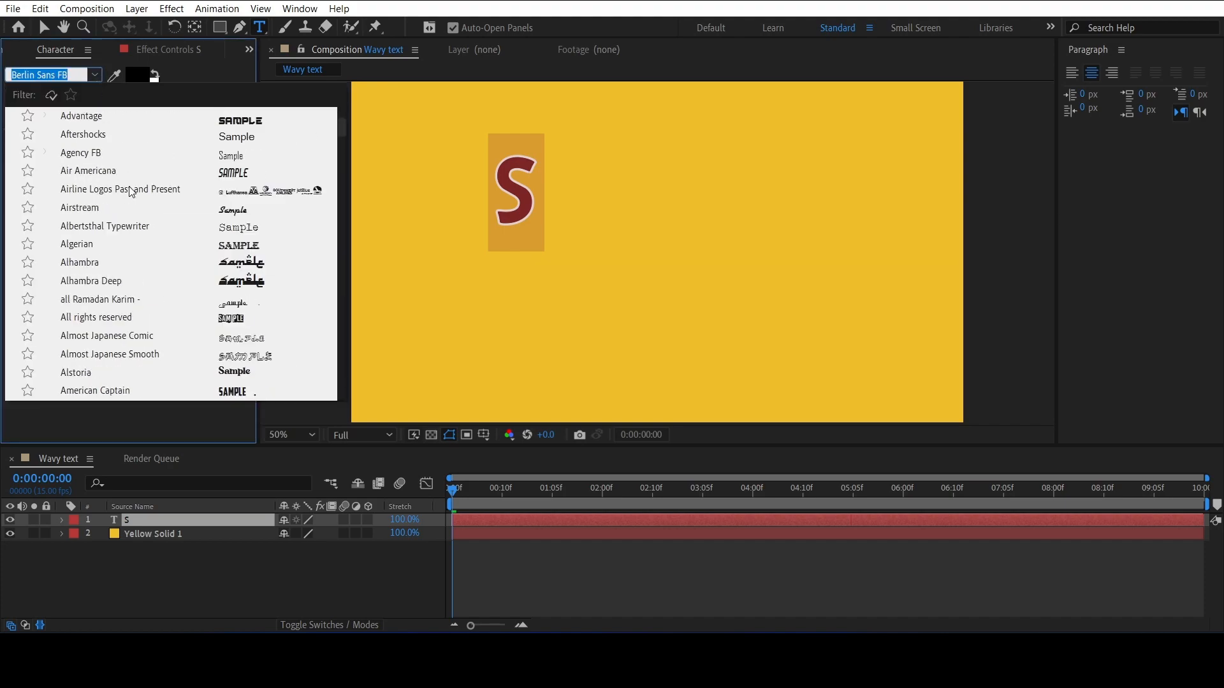
pyautogui.click(125, 153)
# - Center the S layer's anchor point on the letter and align the layer horizontally and vertically to the composition's centre
pyautogui.click(176, 525)
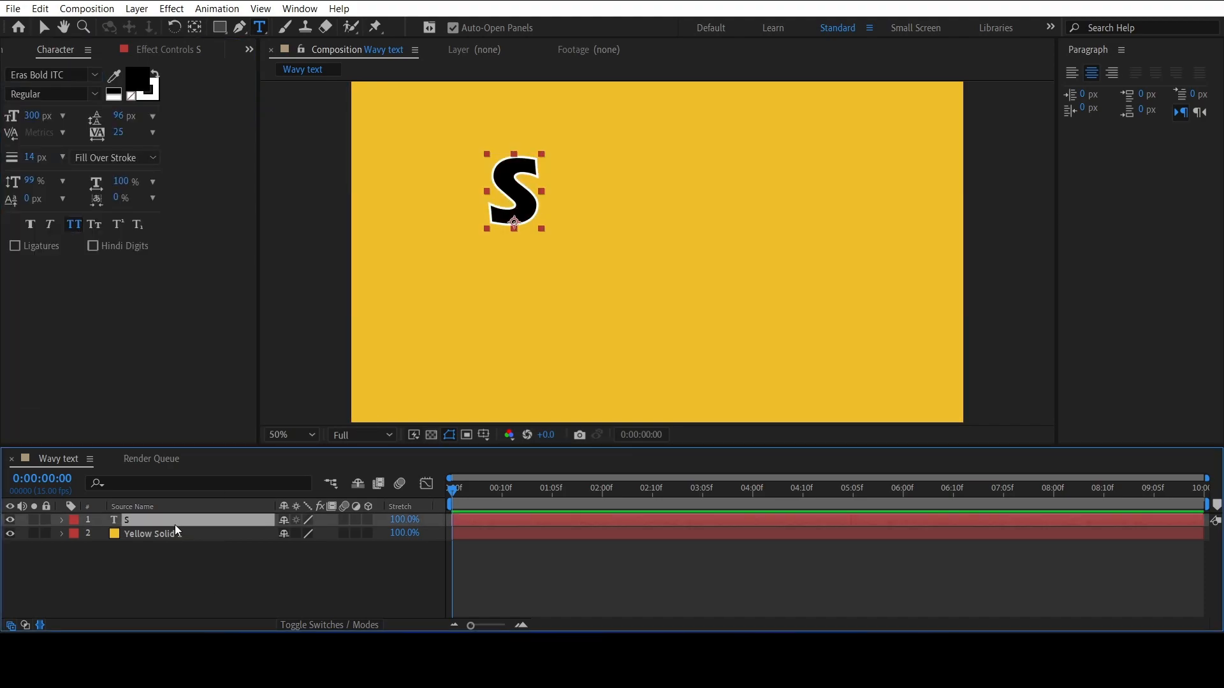
pyautogui.hotkey('ctrl', 'alt', 'Home')
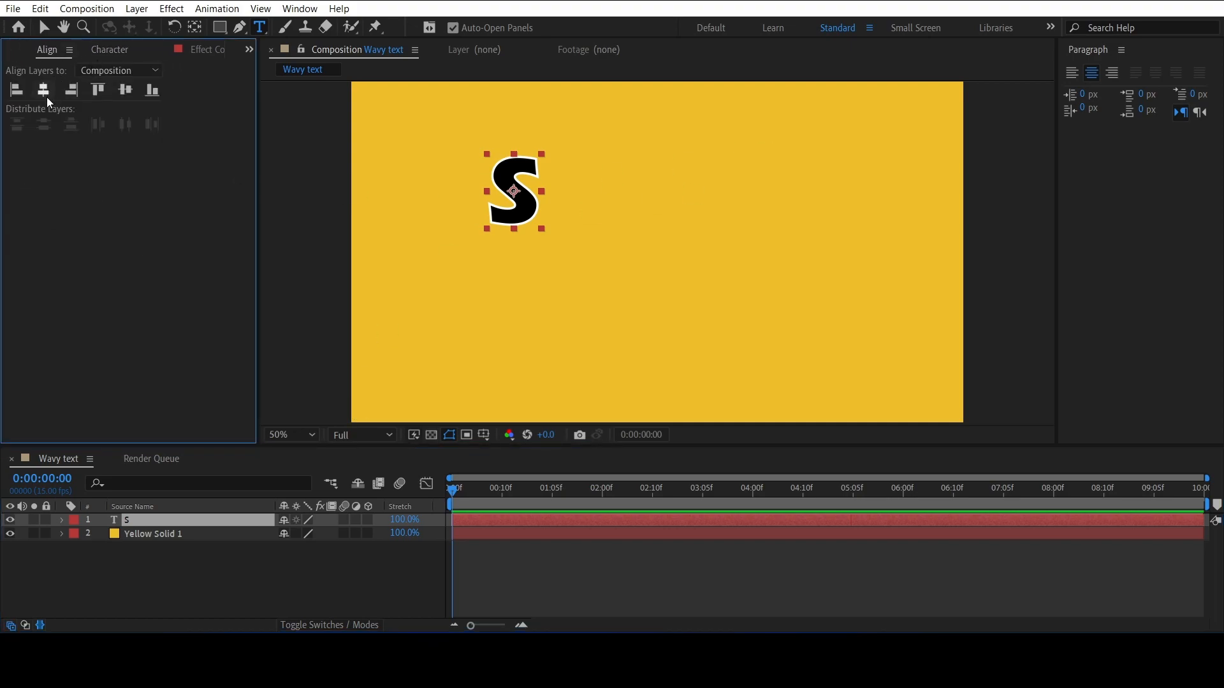
pyautogui.click(46, 93)
pyautogui.click(125, 89)
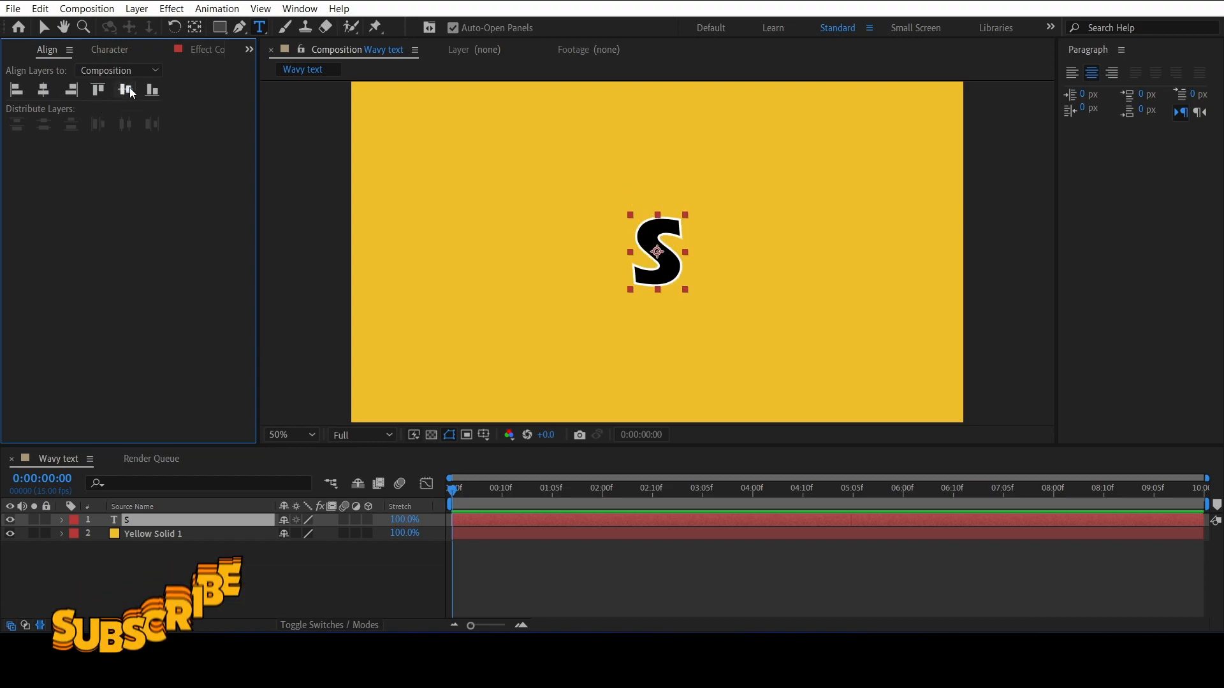
# - Add a Position keyframe to the S layer at 0:00:00:00 with a Y value of 400
pyautogui.scroll(-4, 539, 295)
pyautogui.scroll(2, 573, 282)
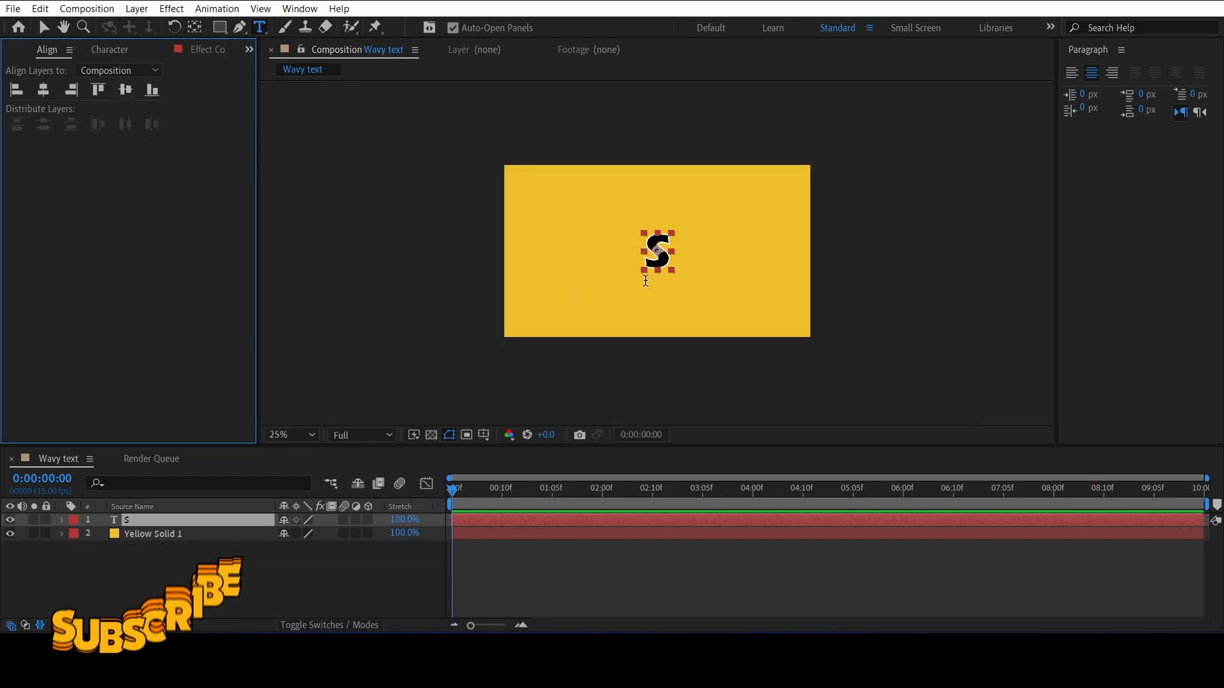
pyautogui.click(255, 575)
pyautogui.click(176, 520)
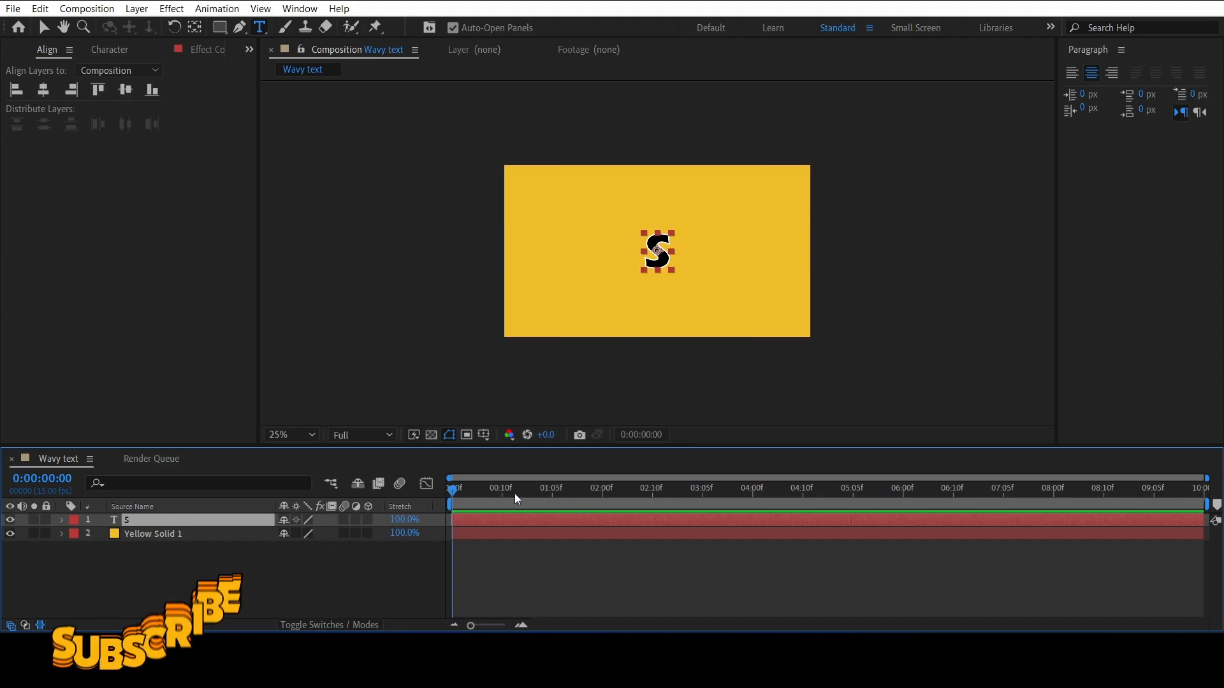
pyautogui.press('pagedown')
pyautogui.press('pageup')
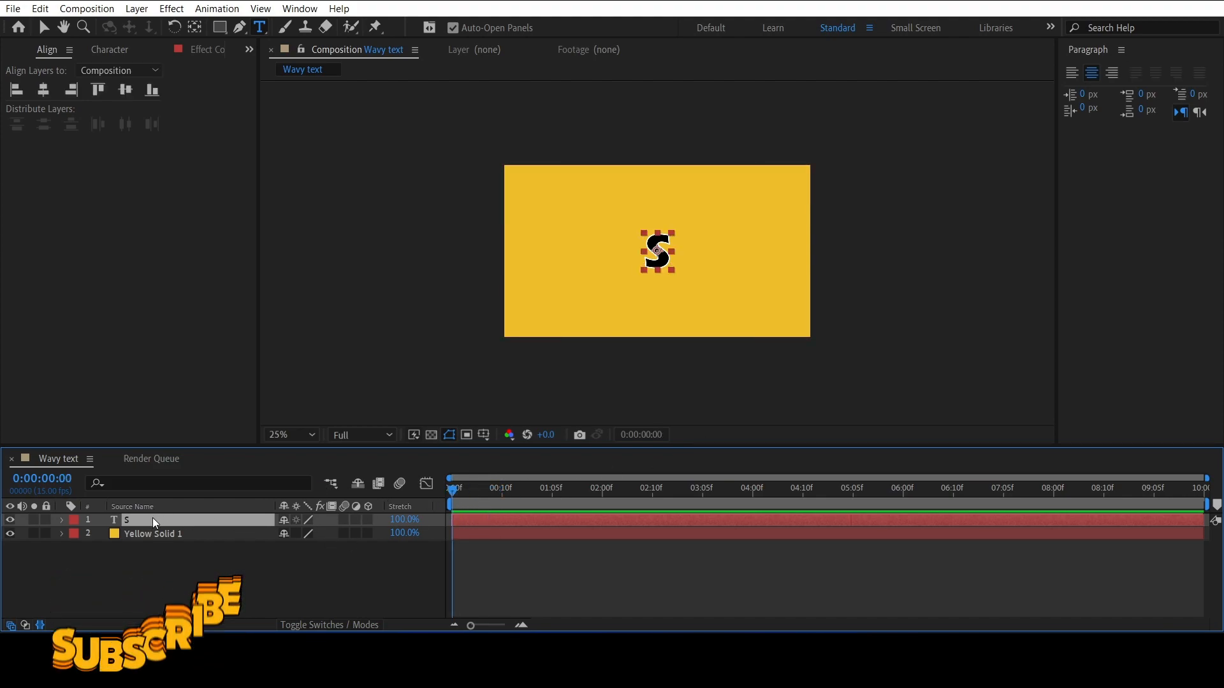
pyautogui.press('p')
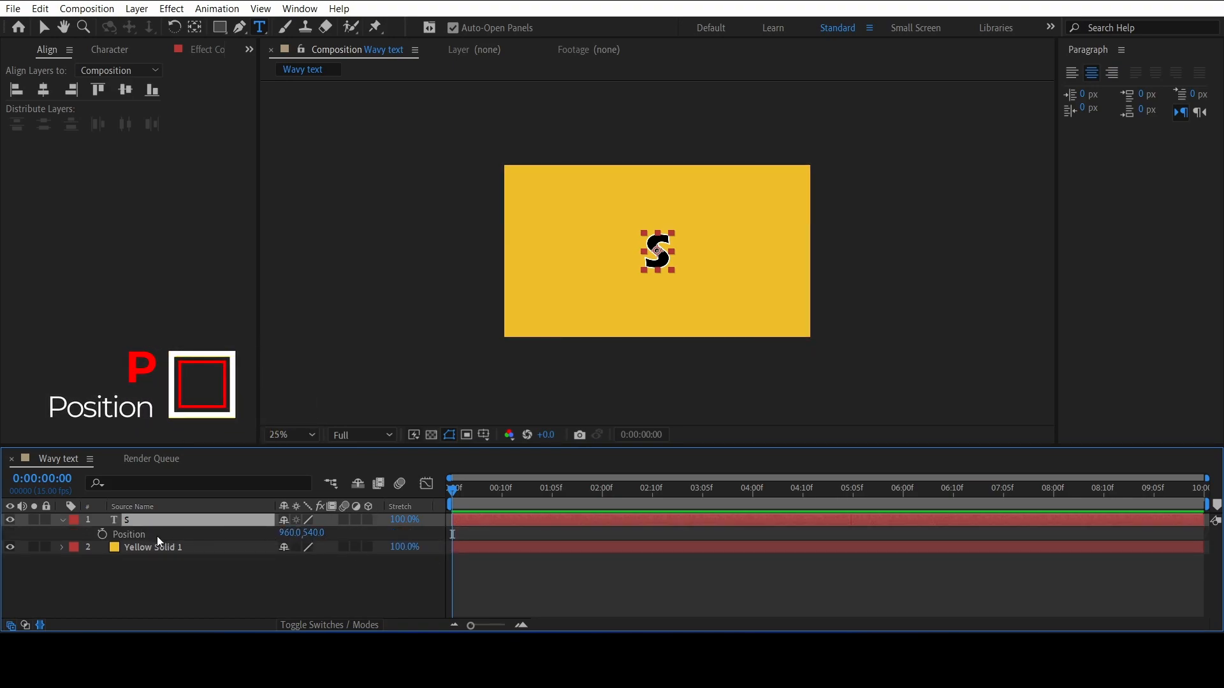
pyautogui.click(102, 534)
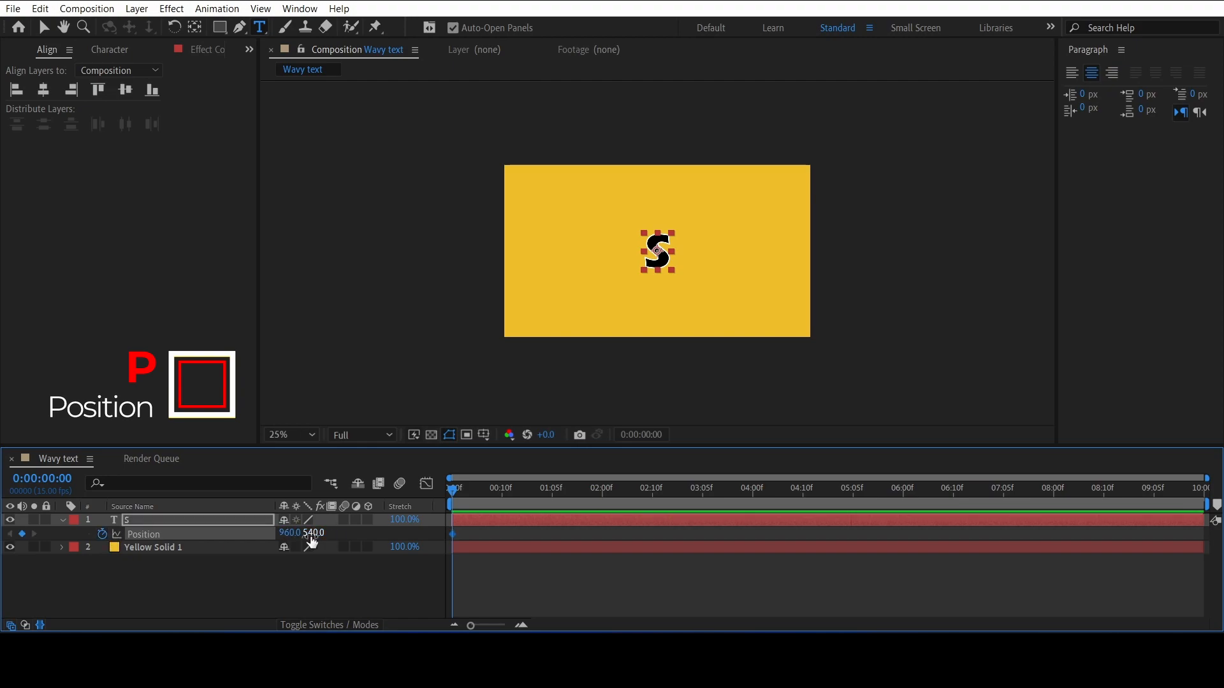
pyautogui.click(313, 534)
pyautogui.write('40')
pyautogui.press('Return')
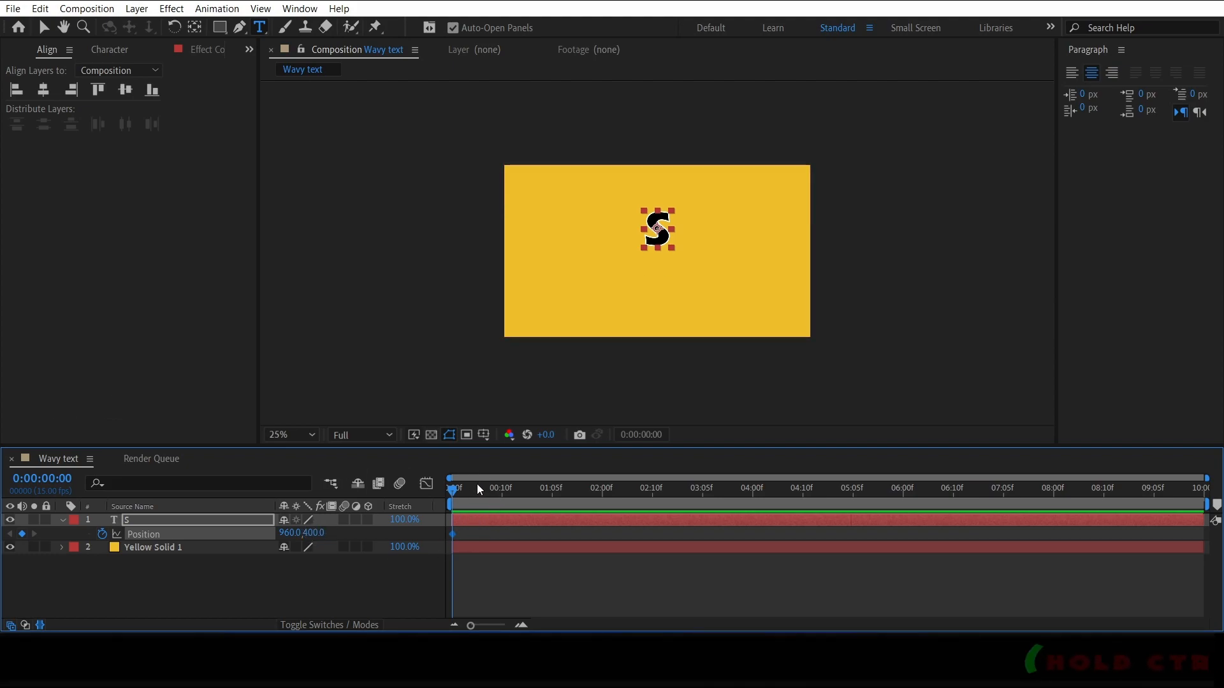
# - Add a second Position keyframe to the S layer at 0:00:01:00 with a Y value of 750
pyautogui.moveTo(463, 501); pyautogui.dragTo(529, 497)
pyautogui.click(316, 533)
pyautogui.write('7')
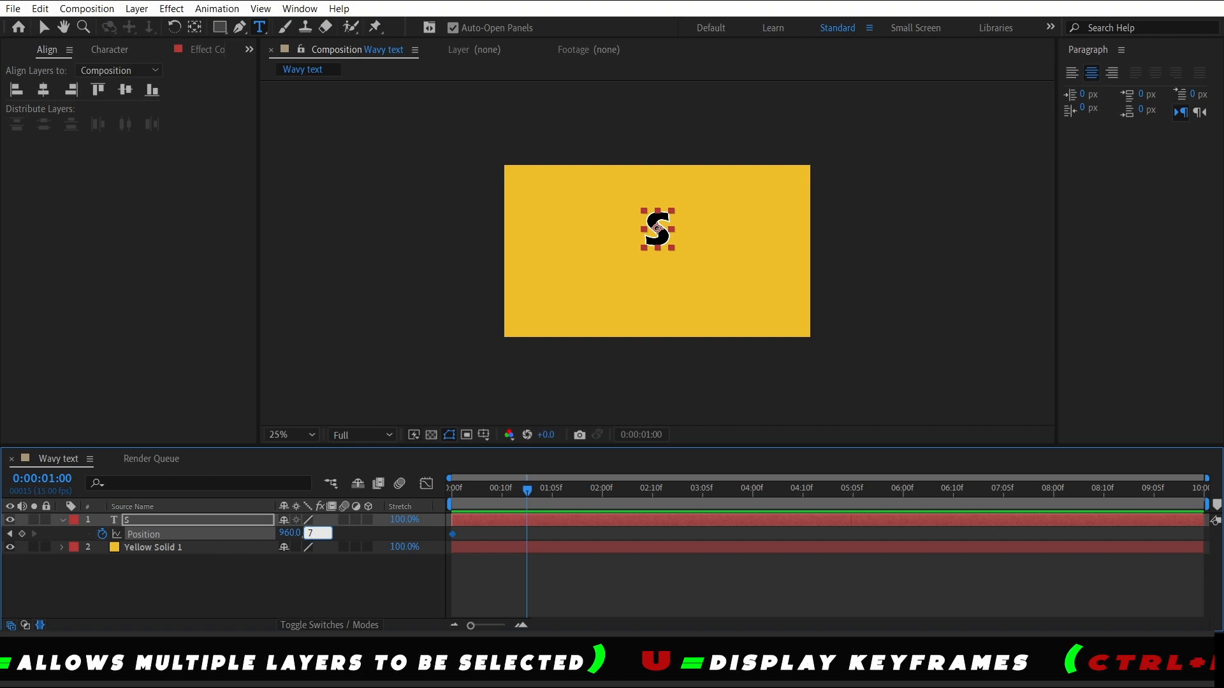
pyautogui.write('50')
pyautogui.press('Return')
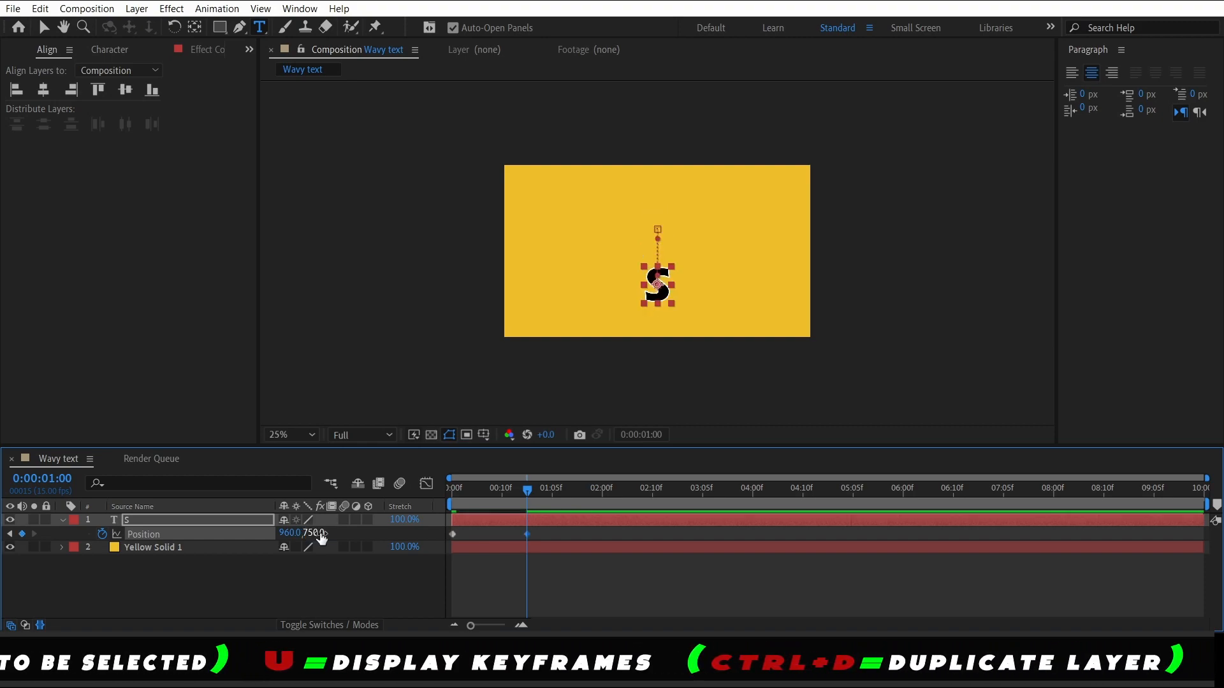
# - Apply Easy Ease to both Position keyframes of the S layer
pyautogui.moveTo(549, 543); pyautogui.dragTo(434, 530)
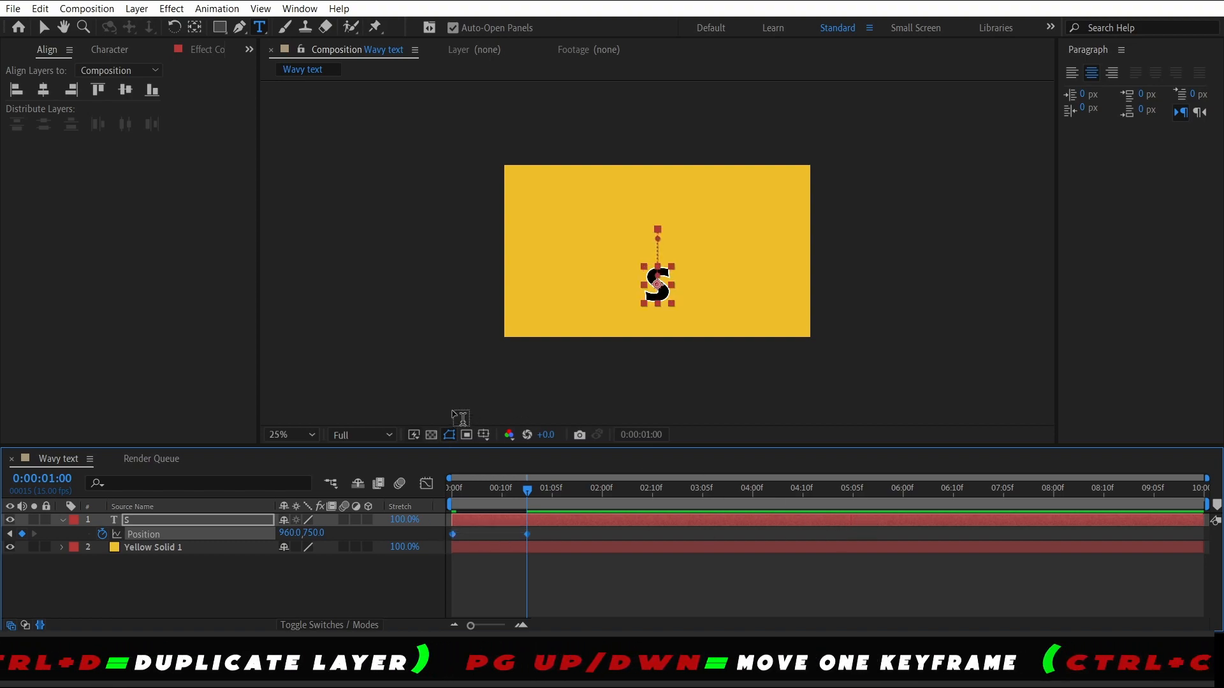
pyautogui.moveTo(542, 533); pyautogui.dragTo(445, 537)
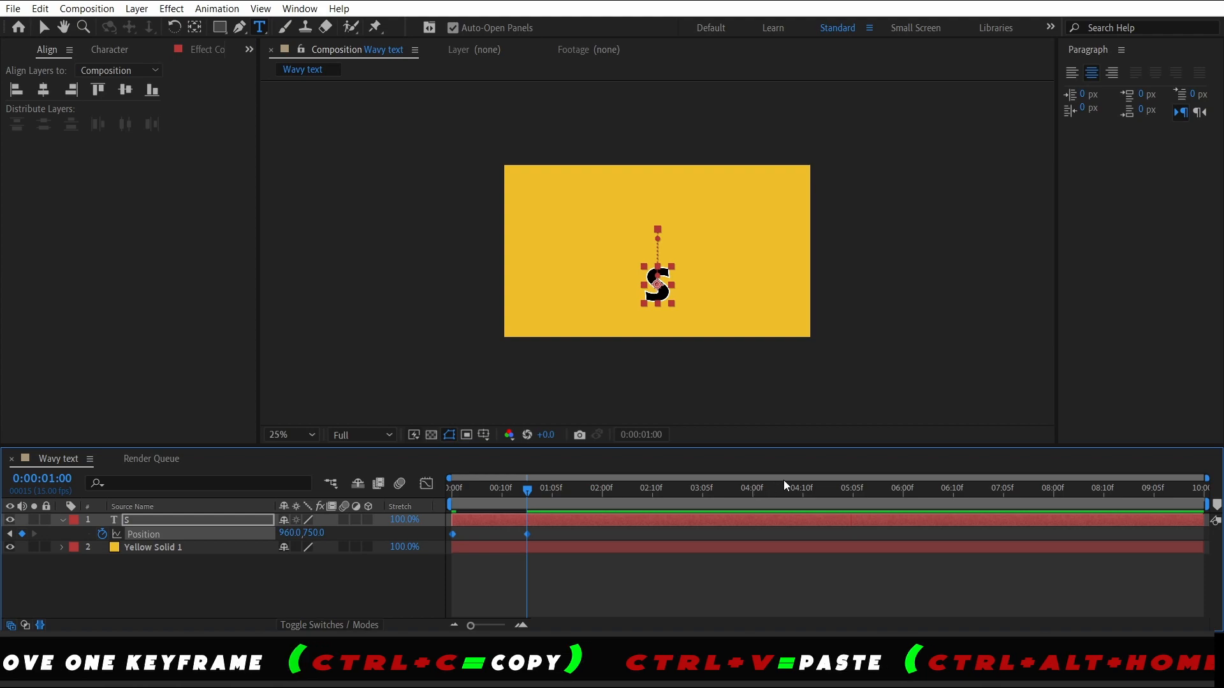
pyautogui.press('F9')
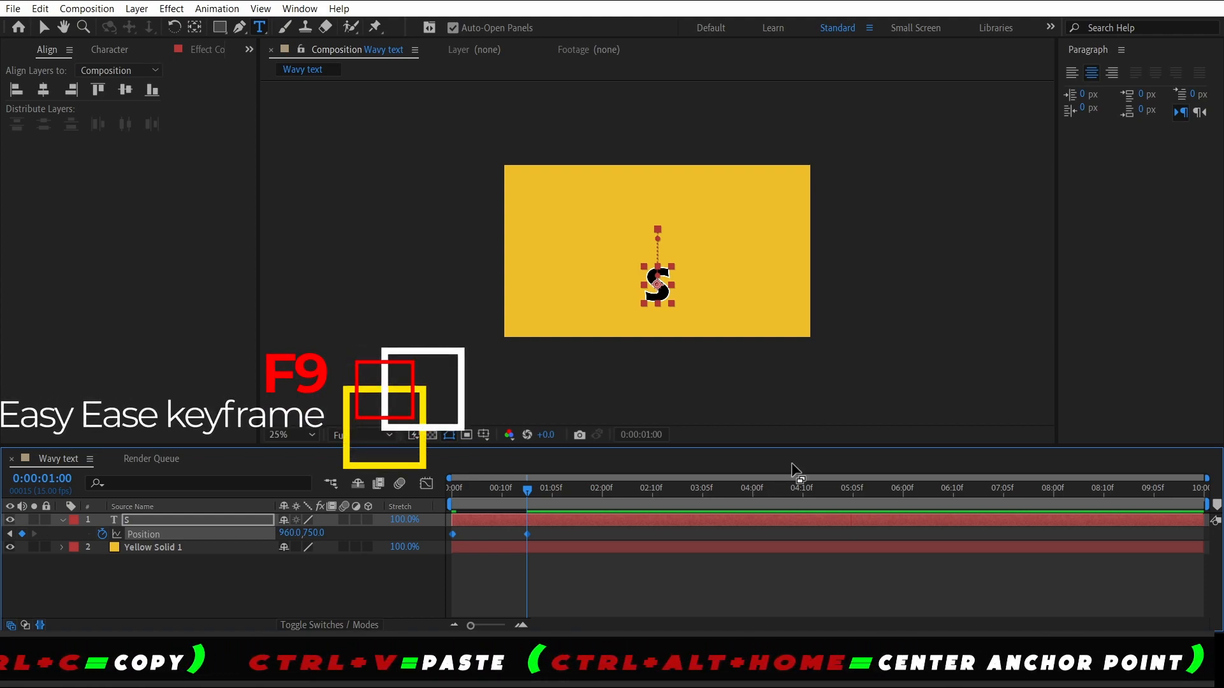
# - Preview the letter's vertical movement from the start of the timeline and return to 0:00:00:00
pyautogui.moveTo(519, 494); pyautogui.dragTo(453, 494)
pyautogui.click(401, 577)
pyautogui.press('space')
pyautogui.click(545, 496)
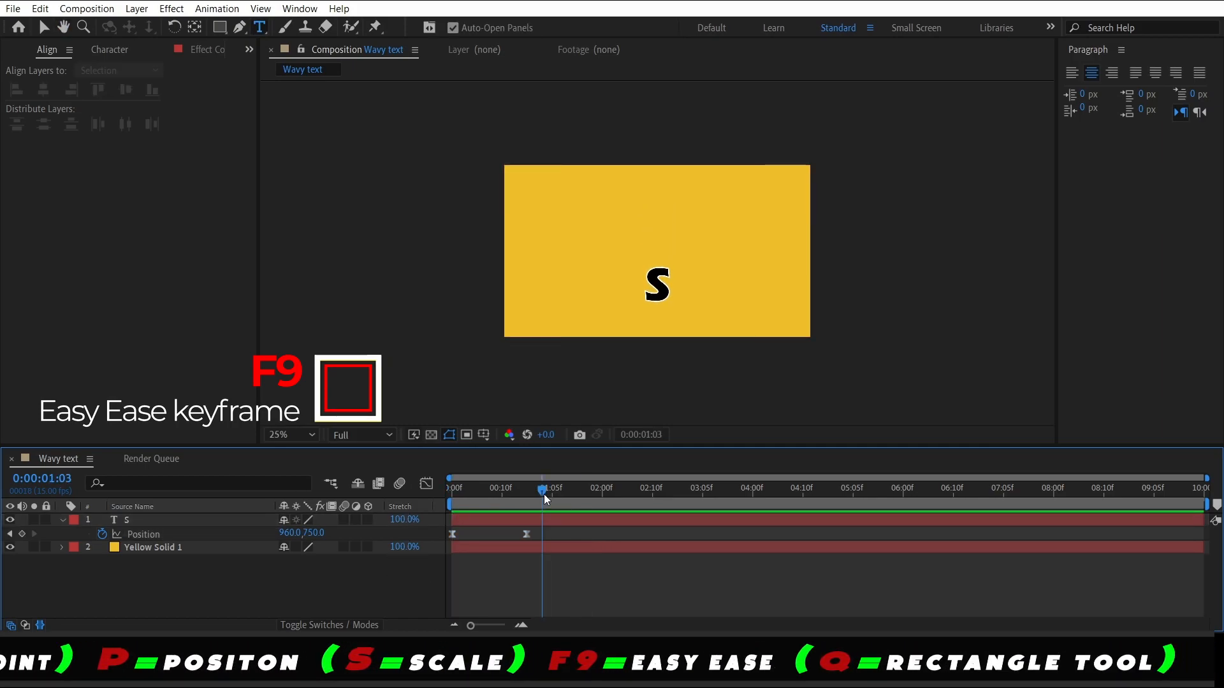
pyautogui.press('space')
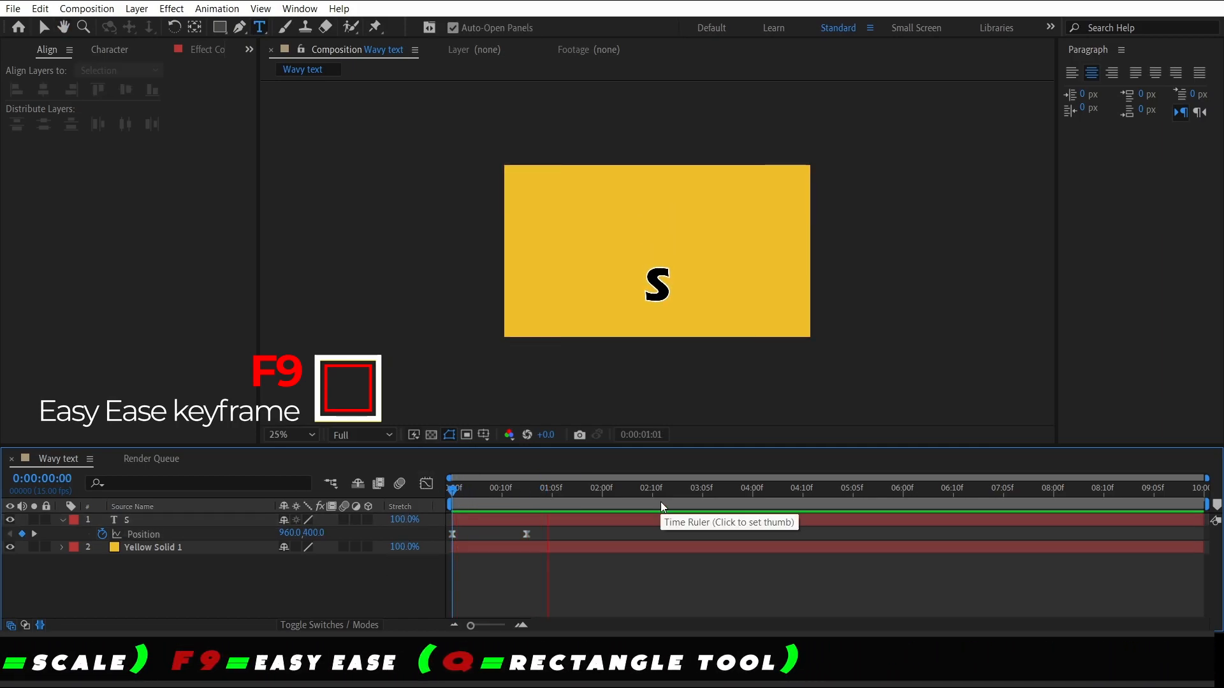
pyautogui.press('space')
pyautogui.moveTo(514, 509); pyautogui.dragTo(413, 514)
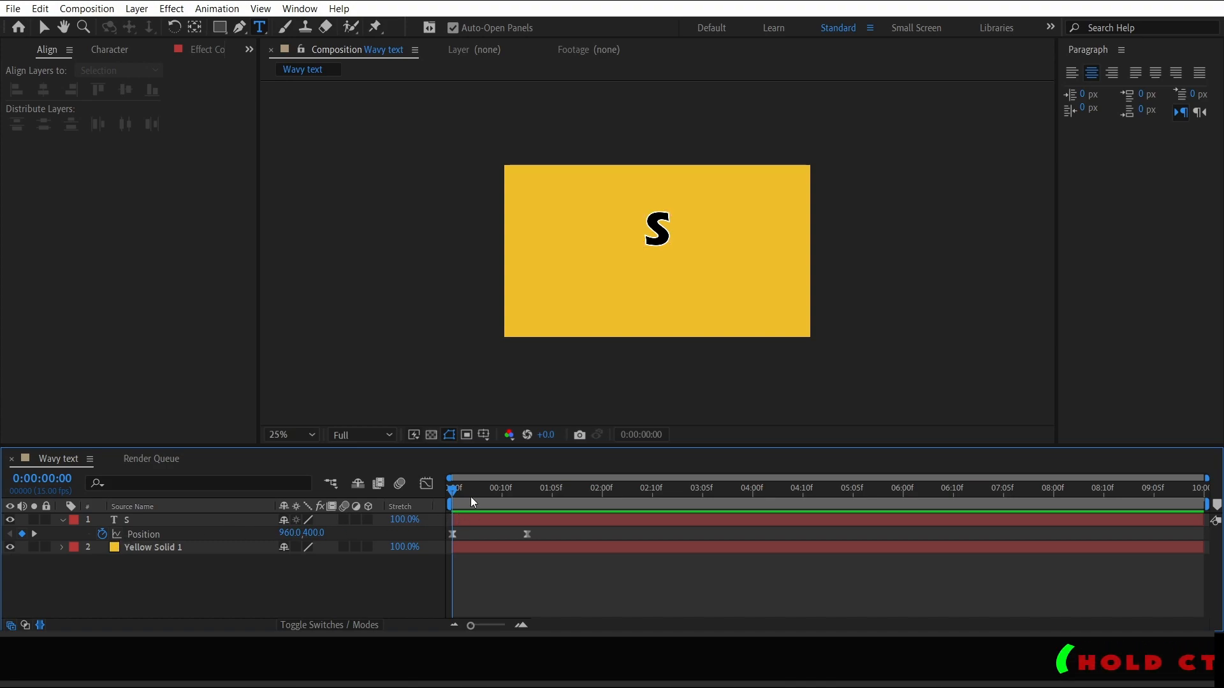
# - Add a loopOut expression with the pingpong option to the S layer's Position property
pyautogui.keyDown('alt'); pyautogui.click(102, 535); pyautogui.keyUp('alt')
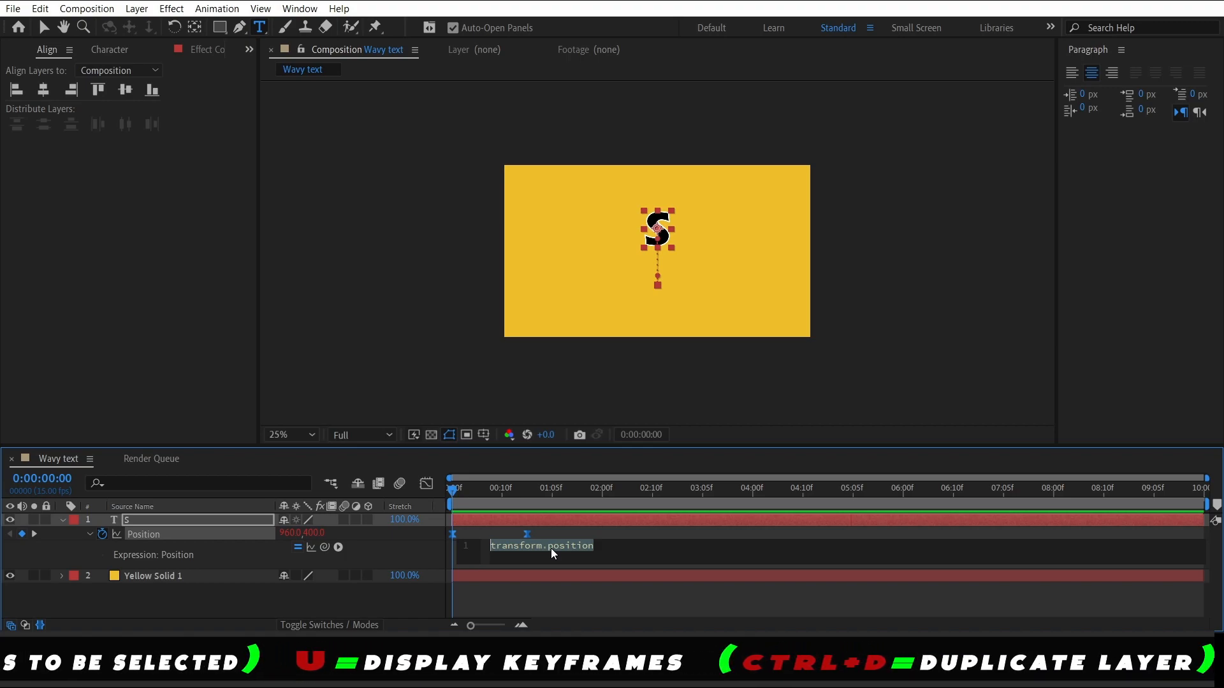
pyautogui.write('loo')
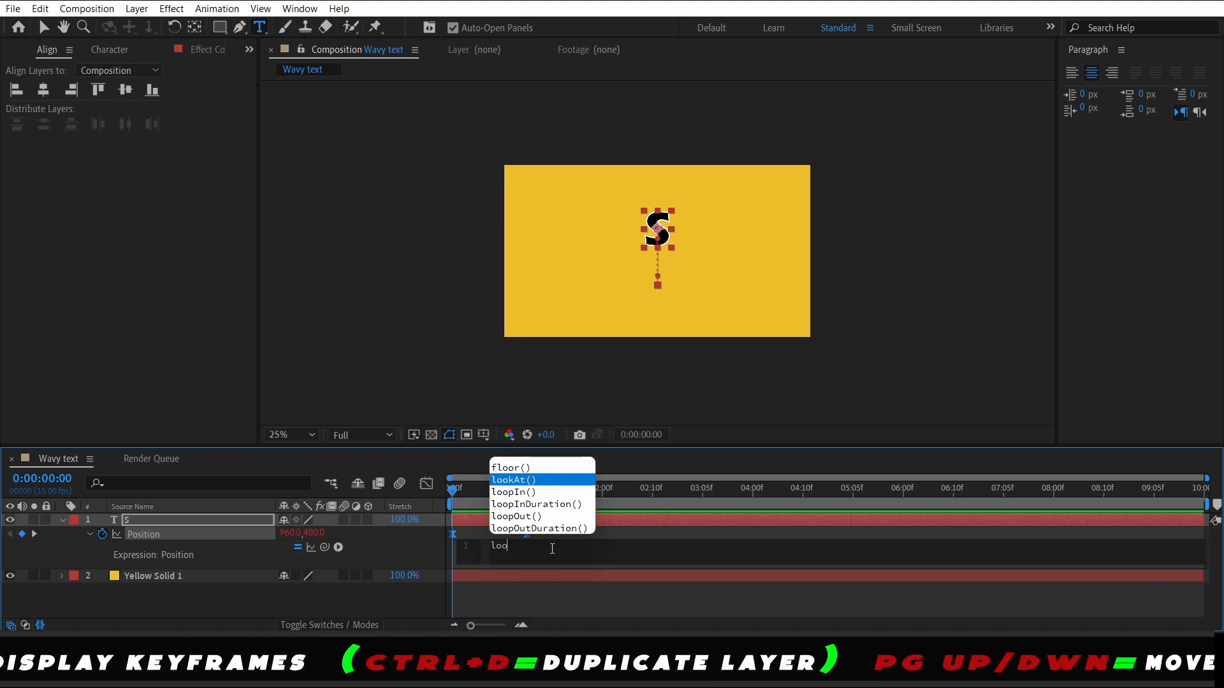
pyautogui.write('p')
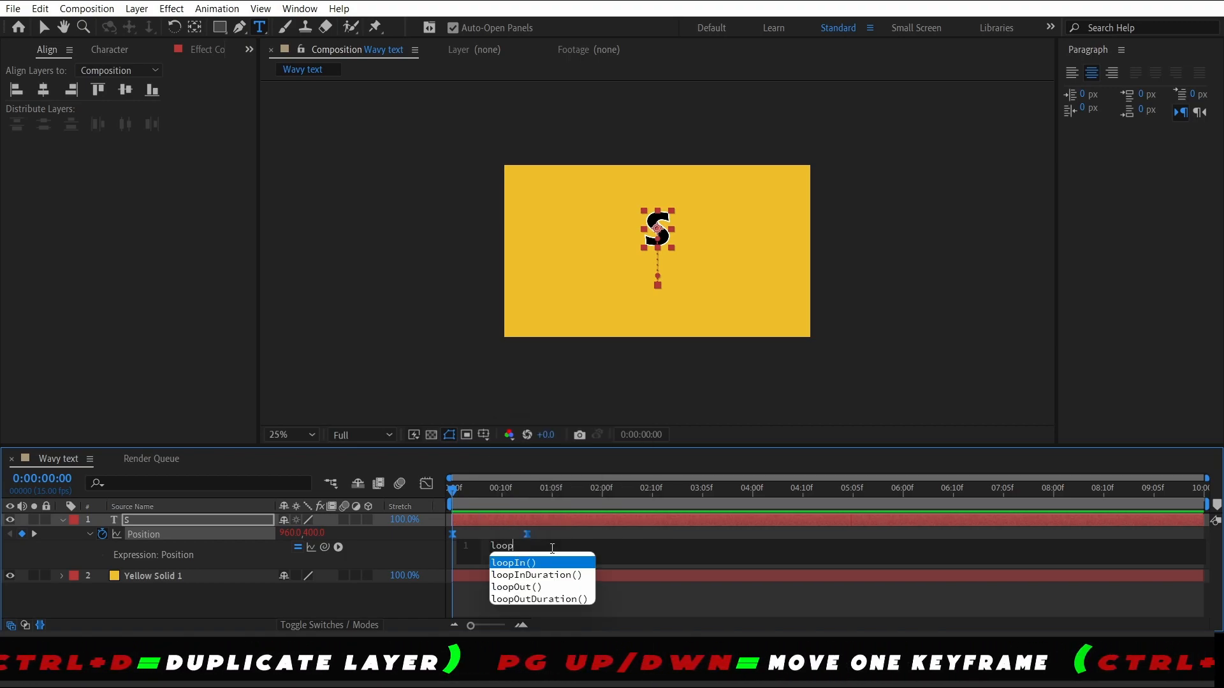
pyautogui.doubleClick(513, 588)
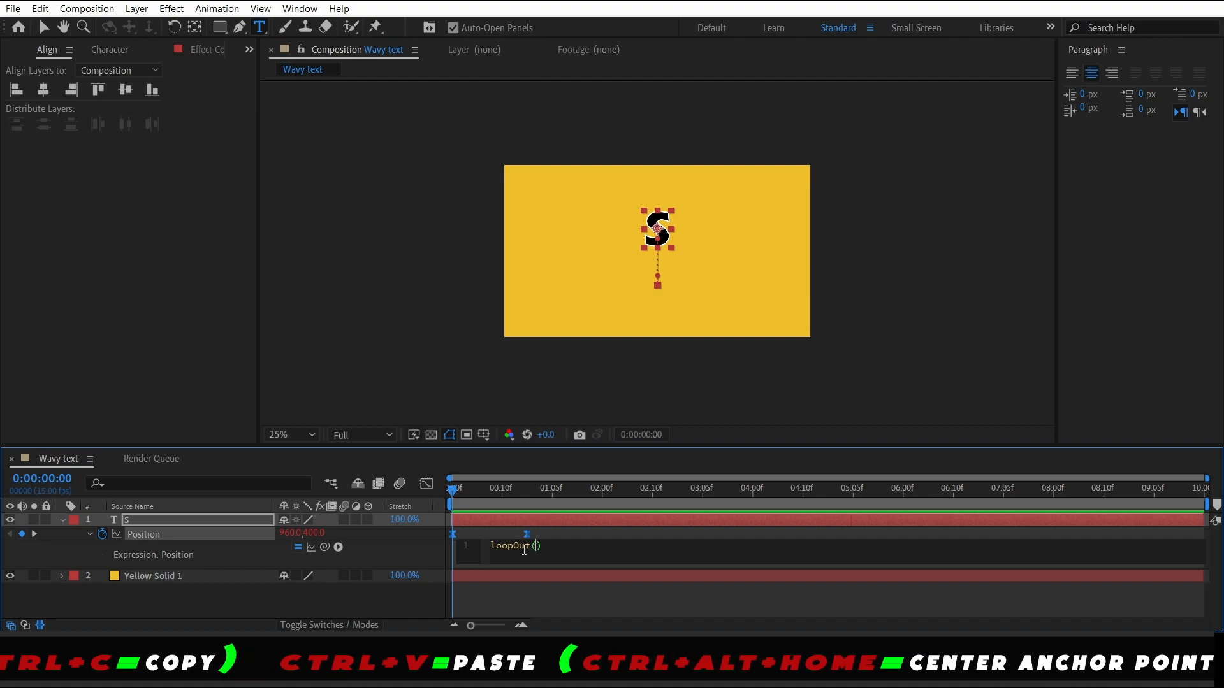
pyautogui.write("'")
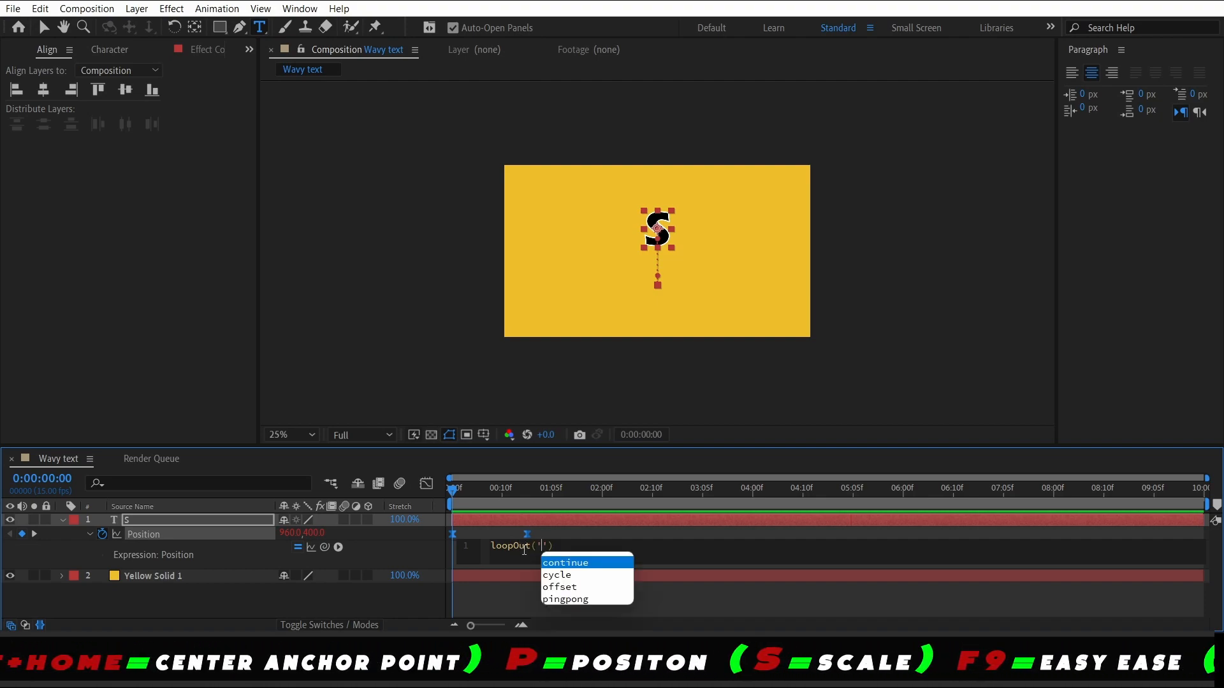
pyautogui.press('BackSpace')
pyautogui.press('BackSpace')
pyautogui.write('("')
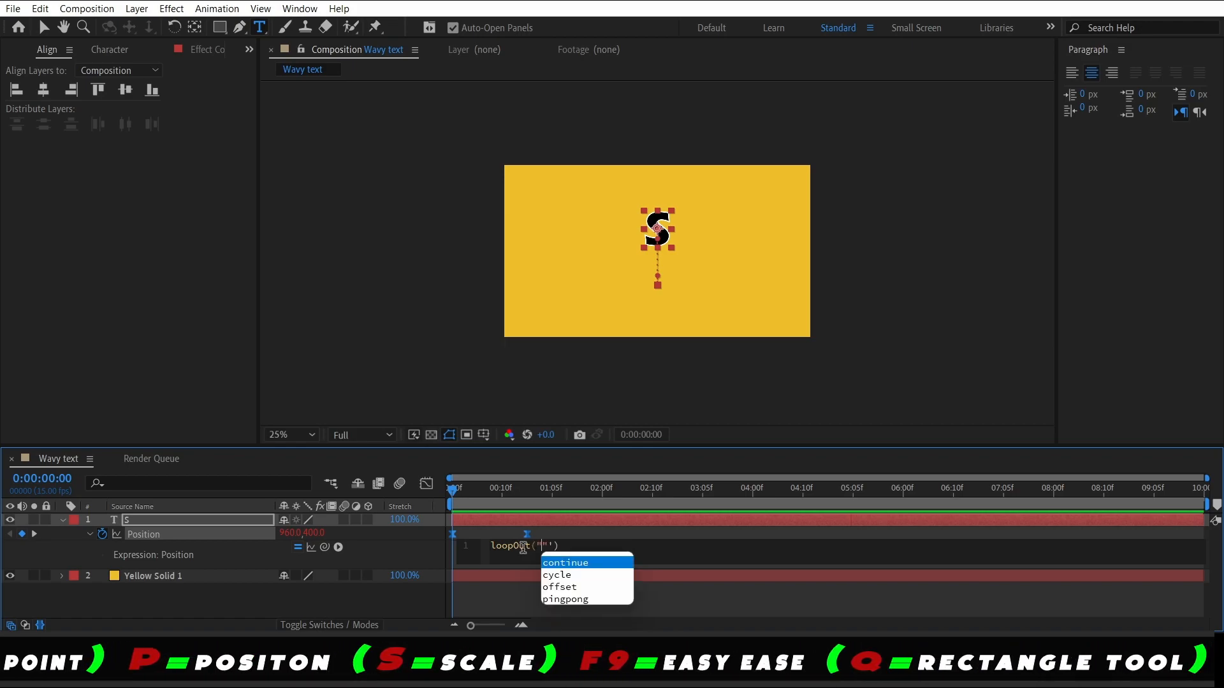
pyautogui.click(561, 600)
# - Preview the S layer's movement from the start of the timeline
pyautogui.moveTo(485, 497); pyautogui.dragTo(412, 491)
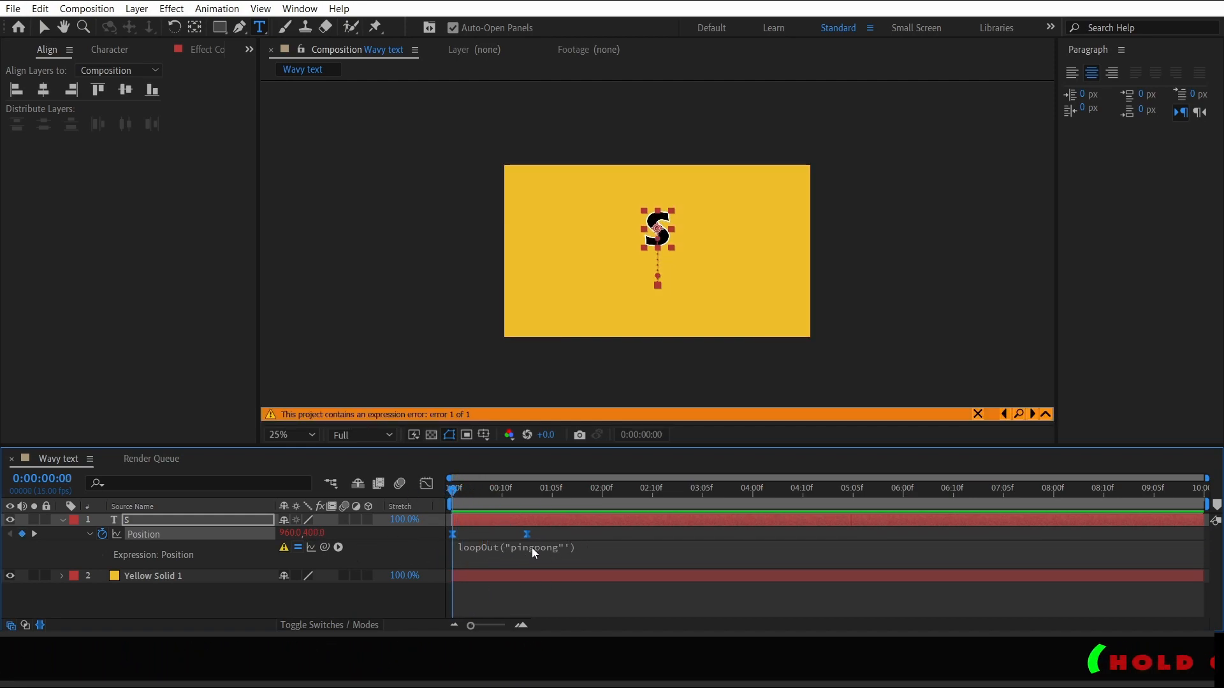
pyautogui.press('space')
pyautogui.press('space')
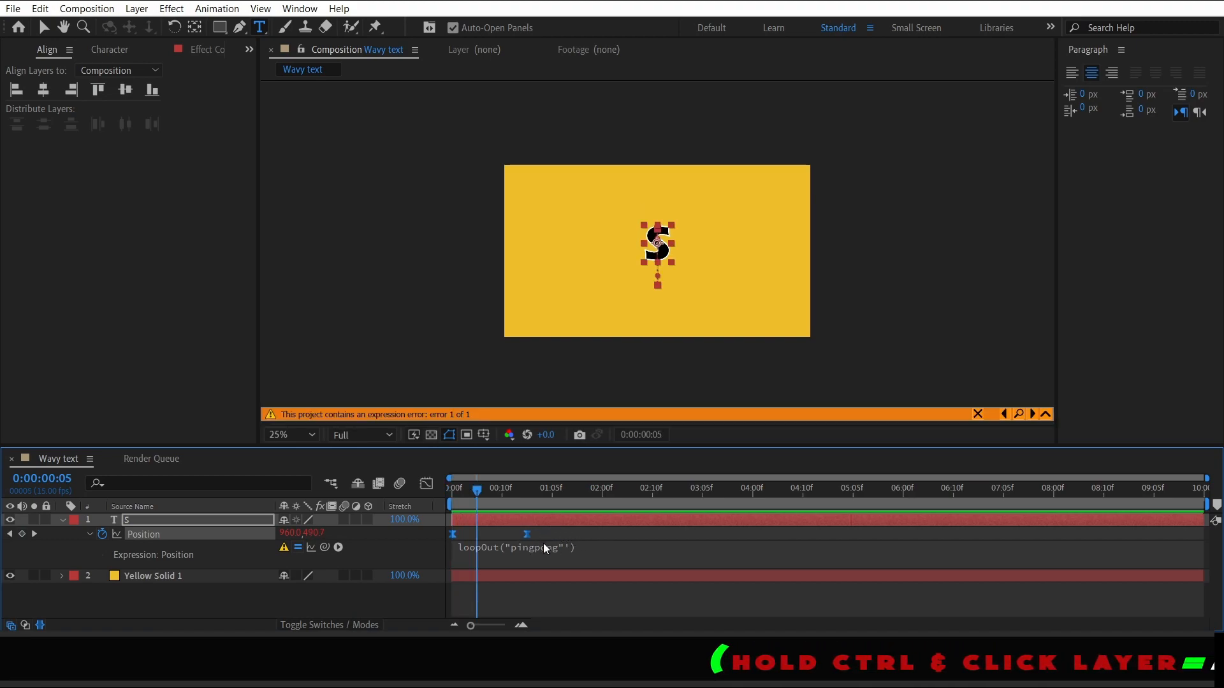
# - Correct the quotation marks in the S layer's Position expression so it reads loopOut("pingpong")
pyautogui.click(532, 549)
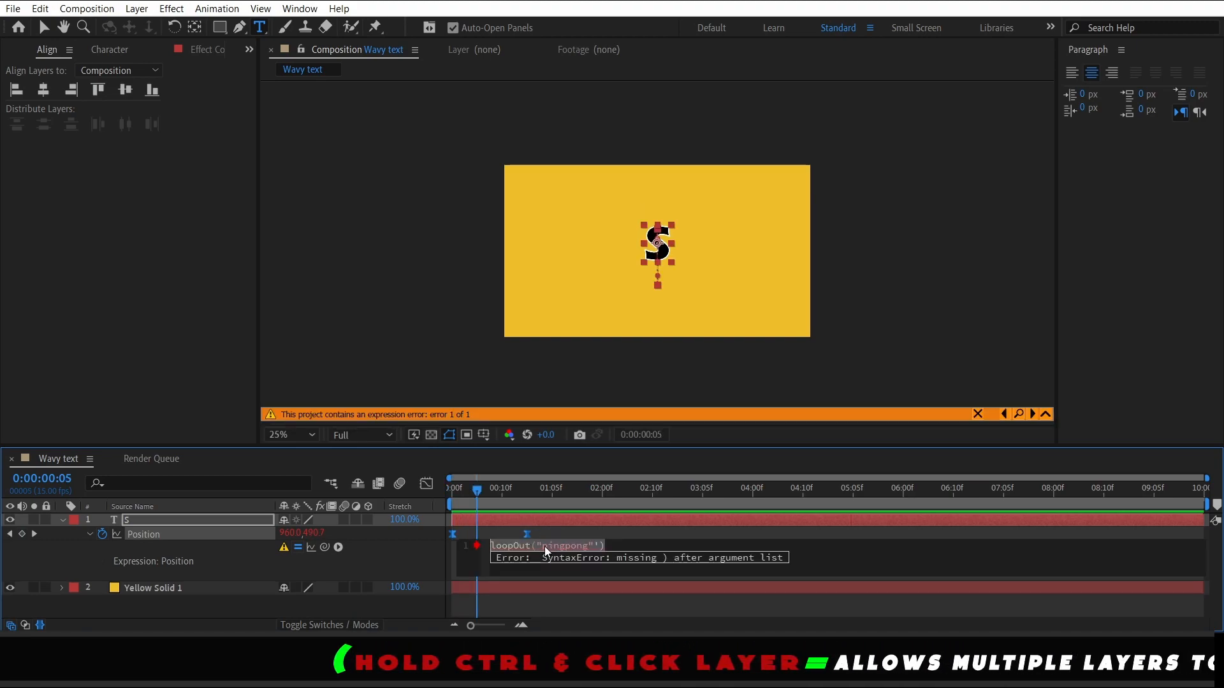
pyautogui.doubleClick(545, 545)
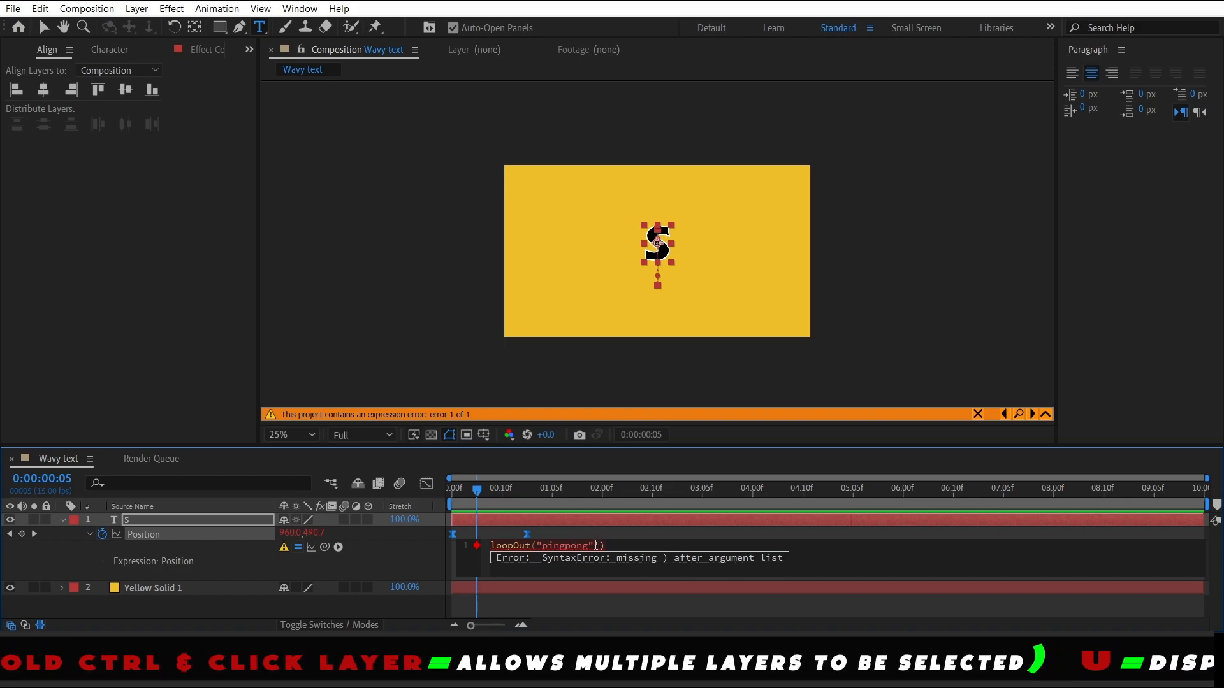
pyautogui.doubleClick(596, 546)
pyautogui.press('BackSpace')
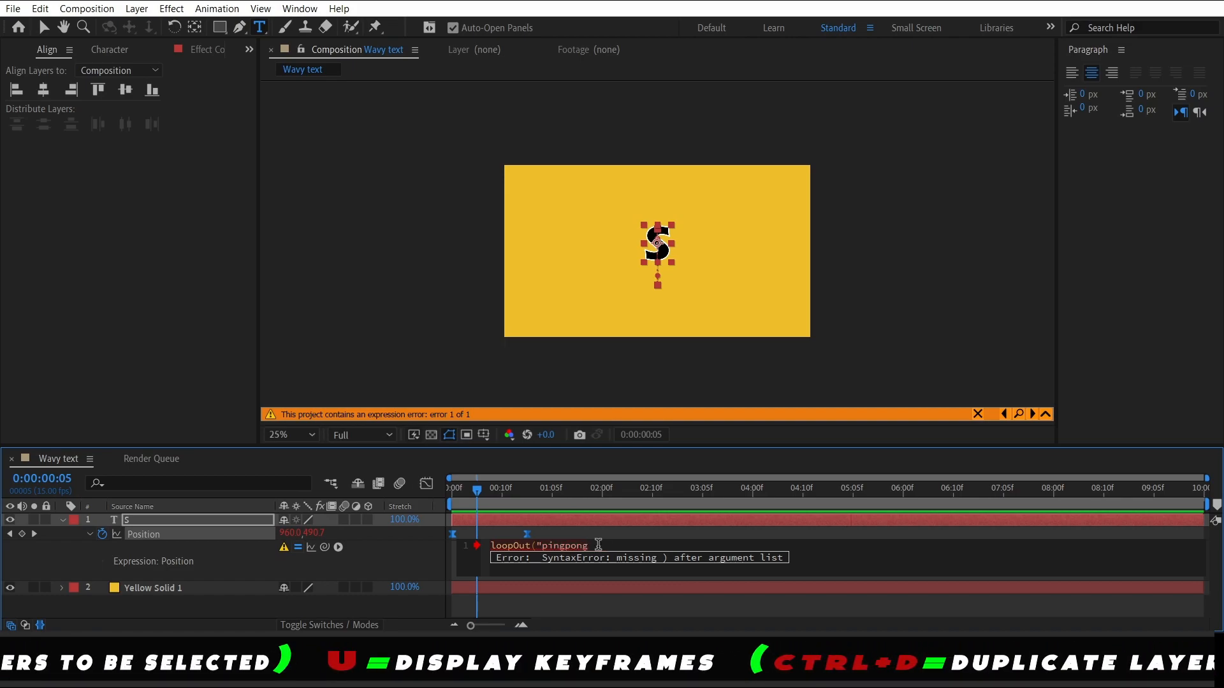
pyautogui.write('"')
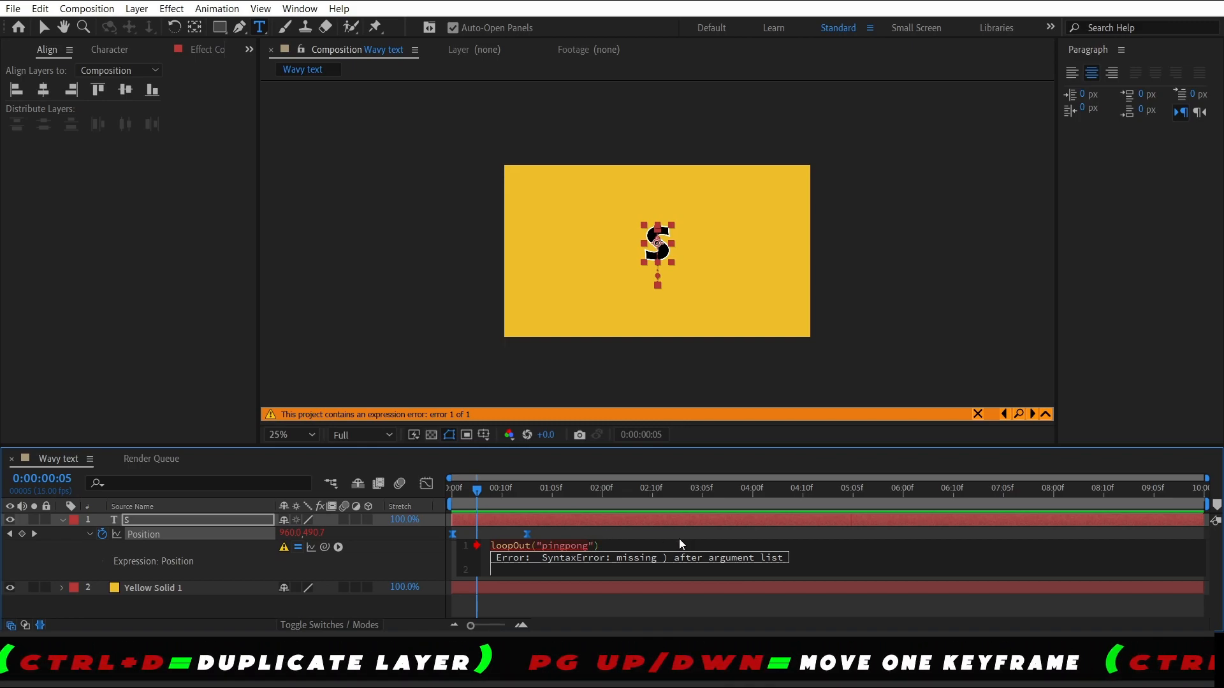
# - Preview the looping S from the start, collapse its layer properties and return to 0:00:00:00
pyautogui.moveTo(504, 490); pyautogui.dragTo(396, 491)
pyautogui.press('space')
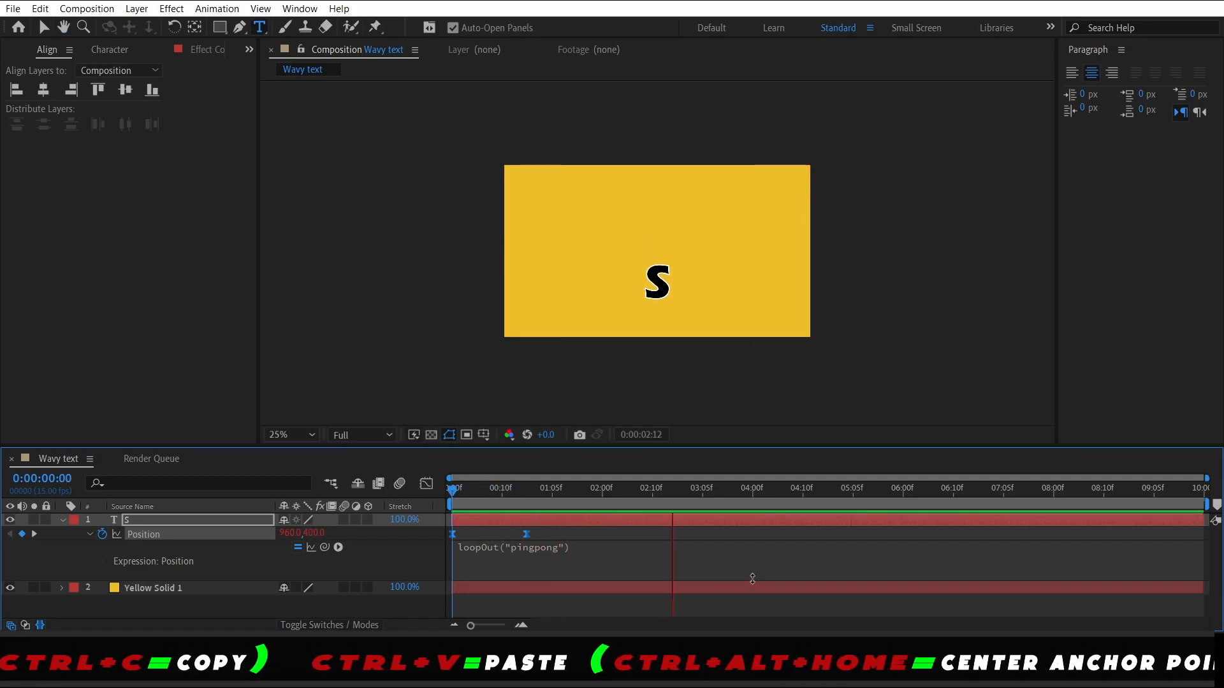
pyautogui.press('space')
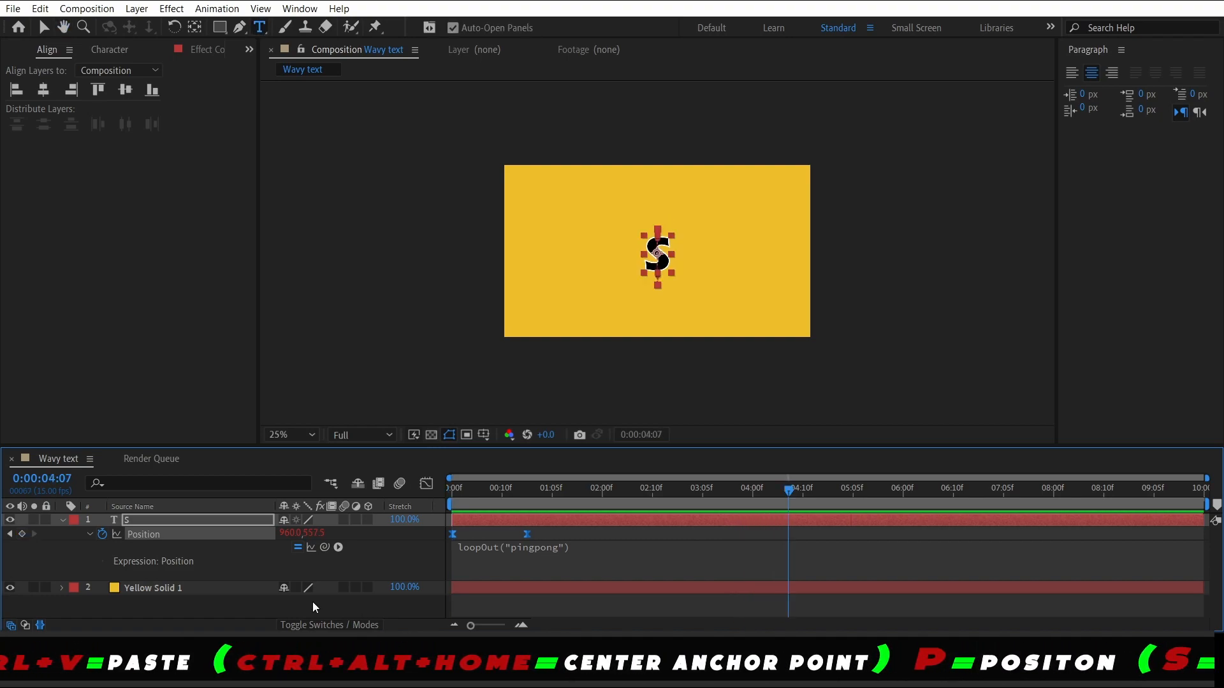
pyautogui.click(62, 522)
pyautogui.click(217, 579)
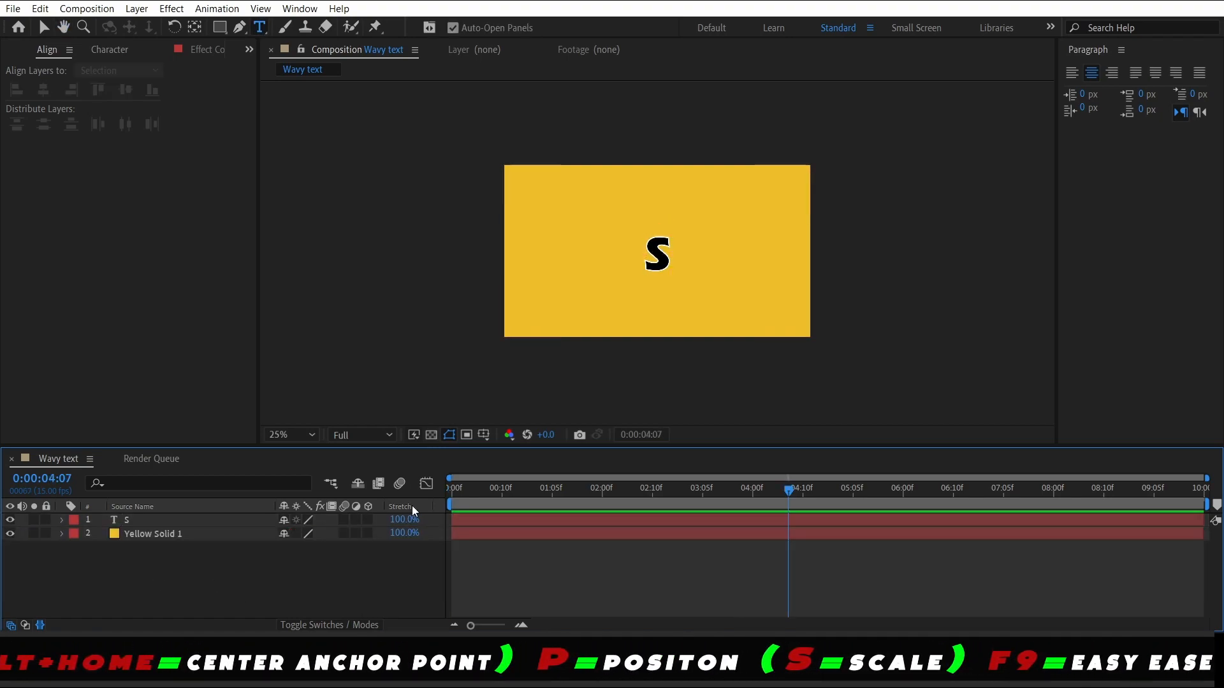
pyautogui.press('Home')
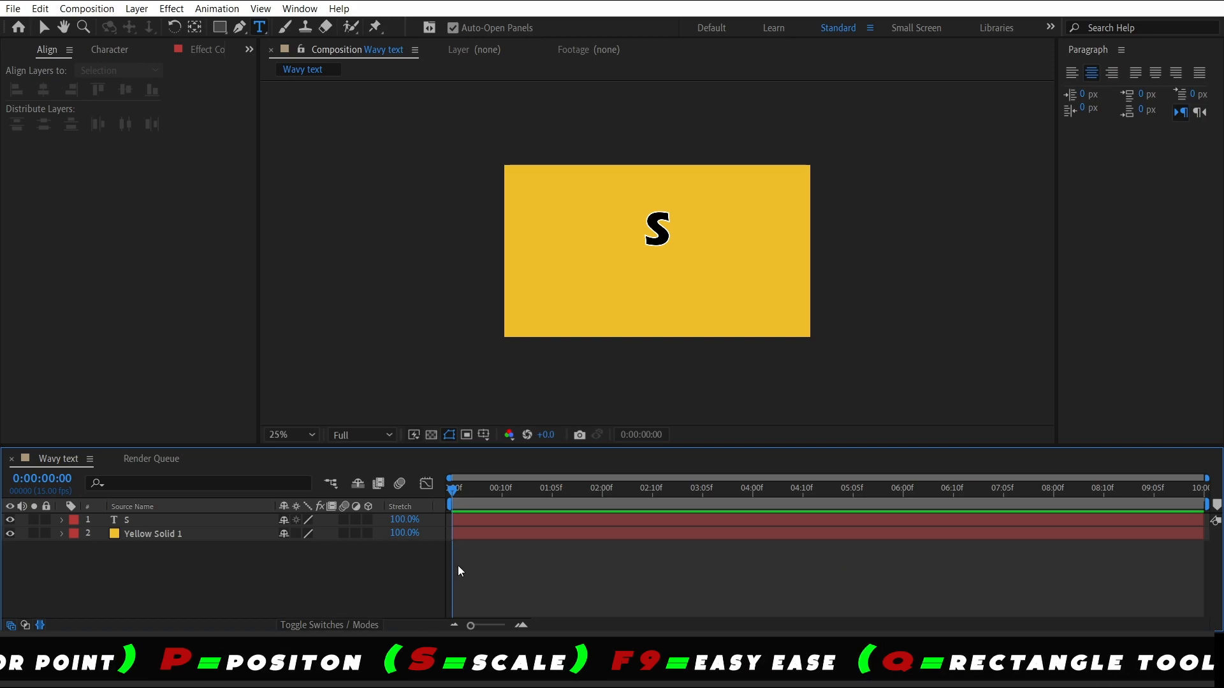
# - Duplicate the S layer, place the copy below the original and change its text to "u"
pyautogui.click(144, 521)
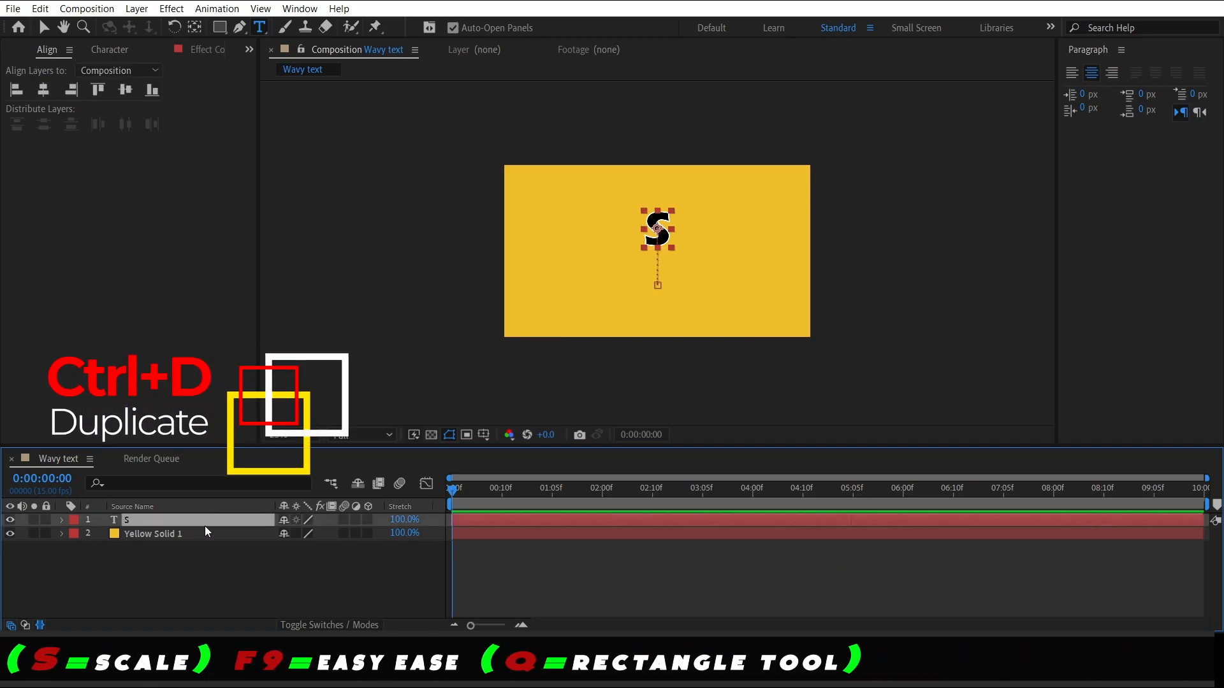
pyautogui.hotkey('ctrl', 'd')
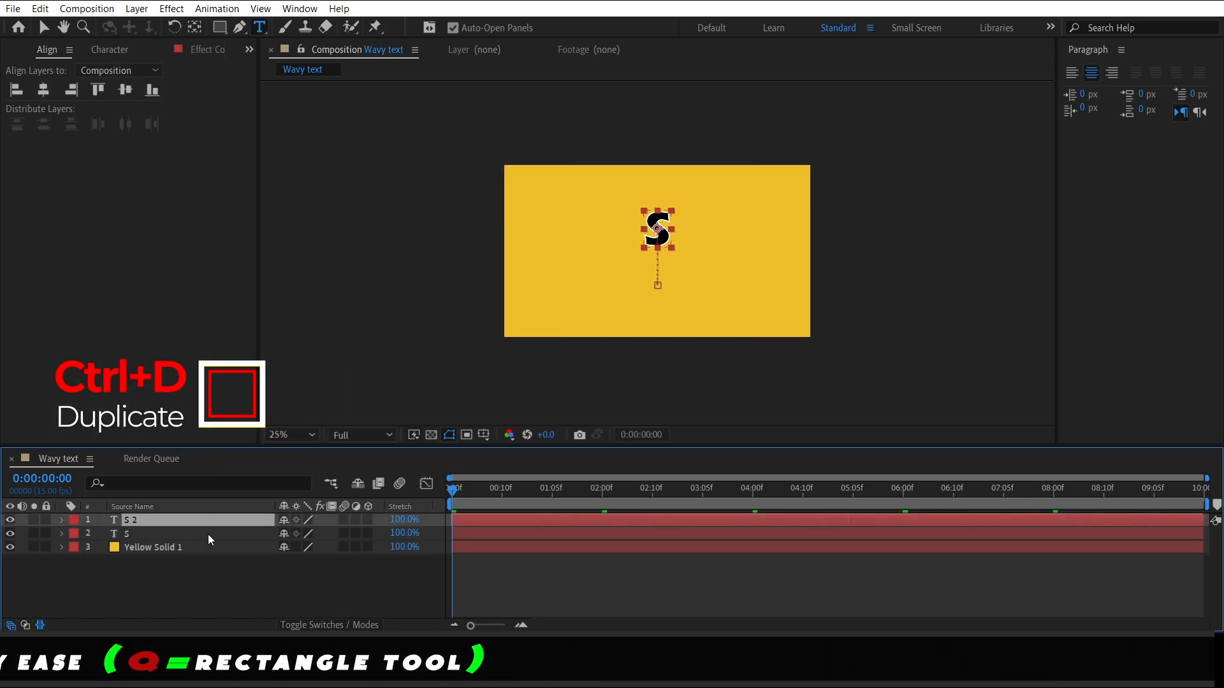
pyautogui.moveTo(150, 522); pyautogui.dragTo(148, 537)
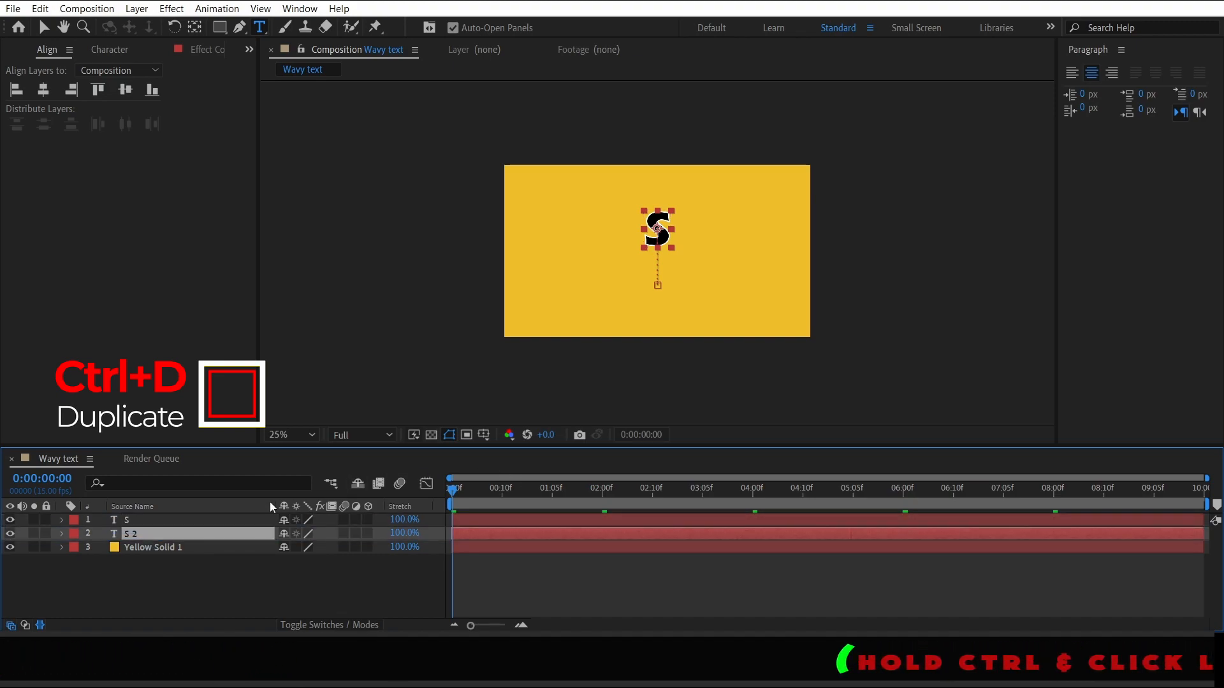
pyautogui.doubleClick(147, 538)
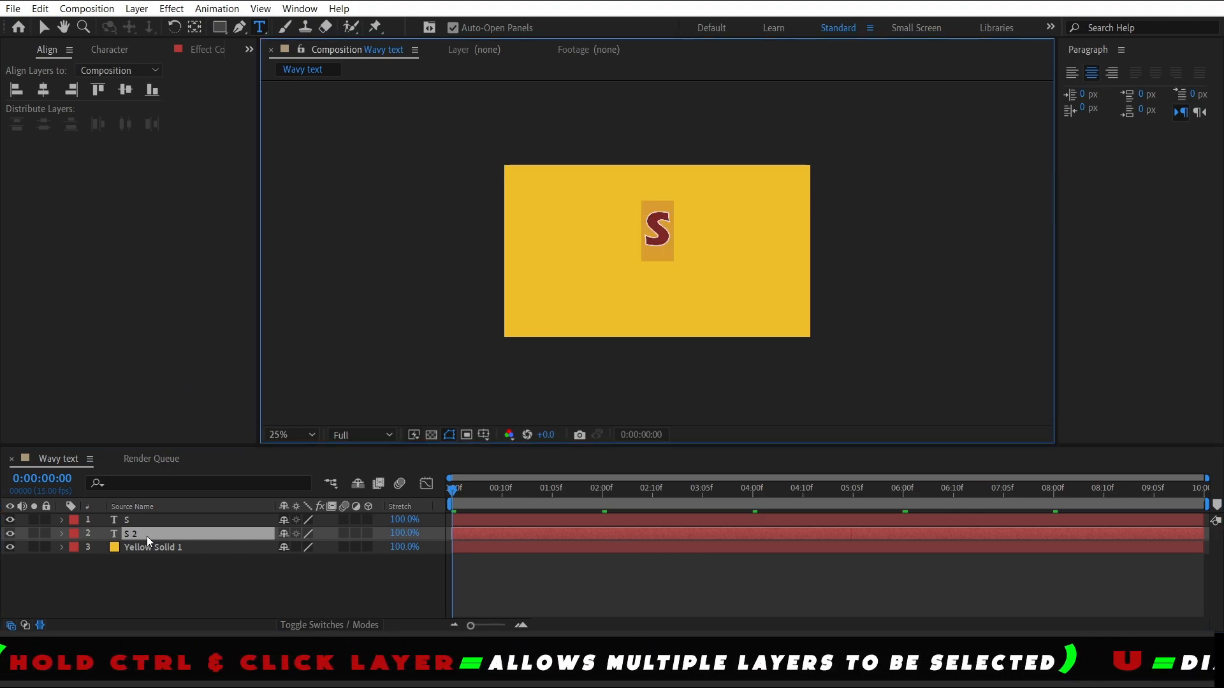
pyautogui.write('u')
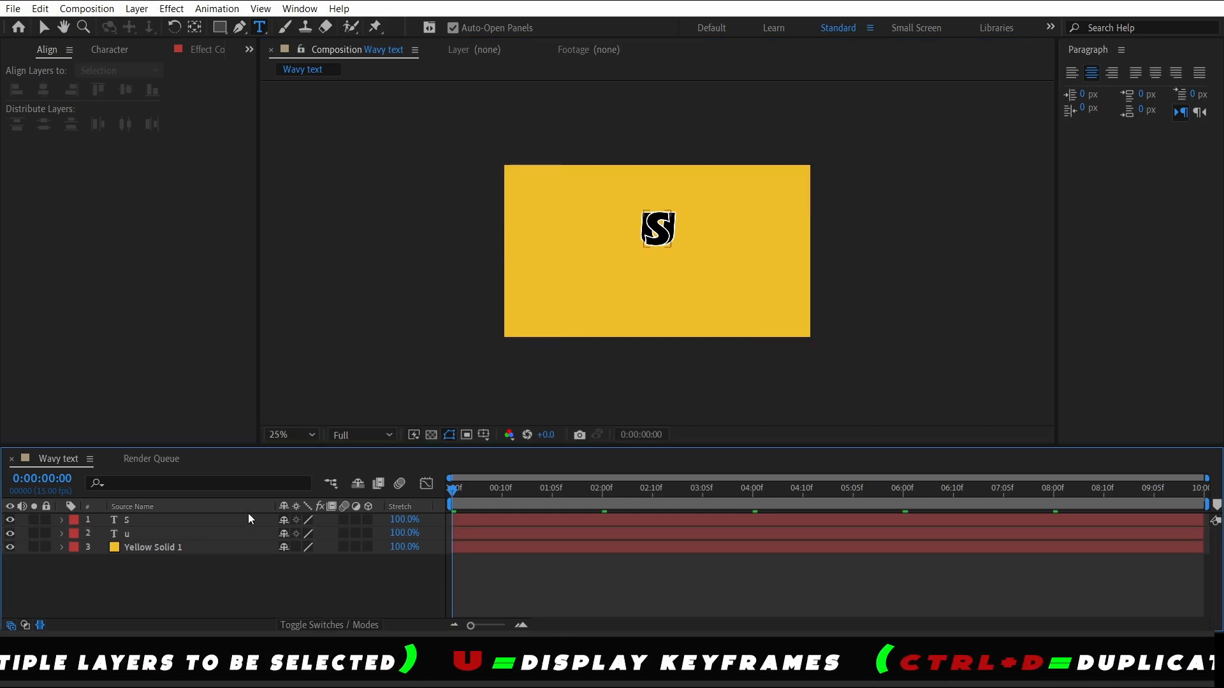
# - Move both Position keyframes of the u layer to X 1120, beside the S, and preview the two letters
pyautogui.click(125, 533)
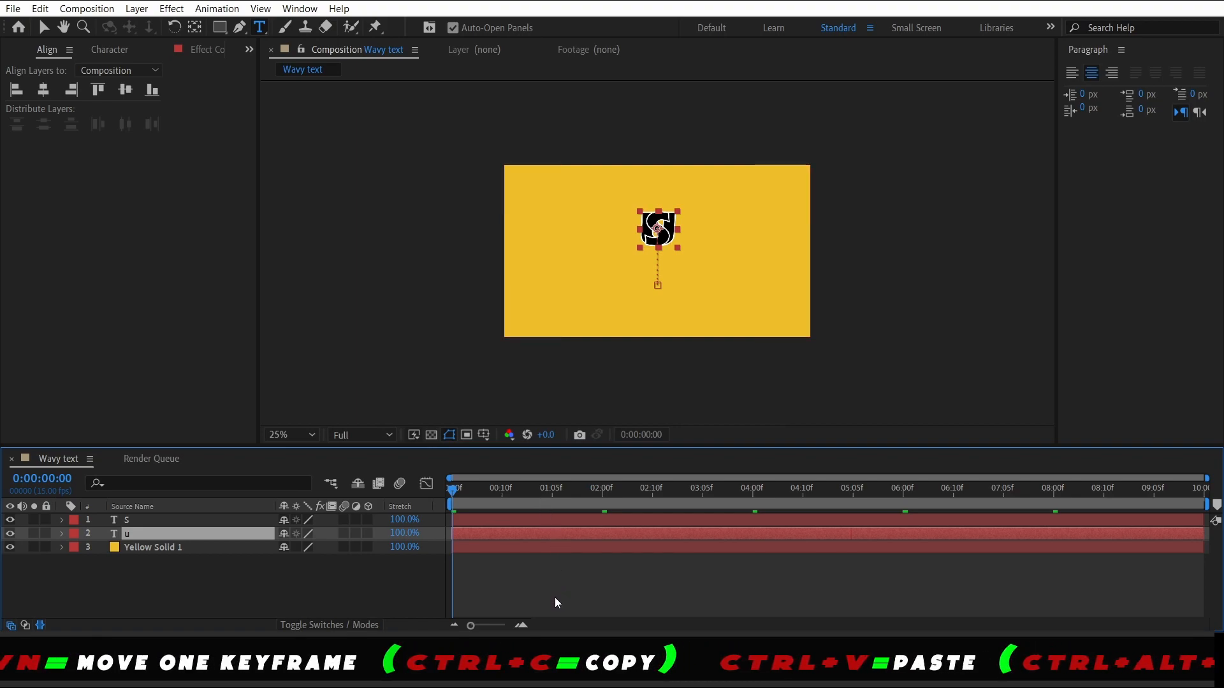
pyautogui.press('u')
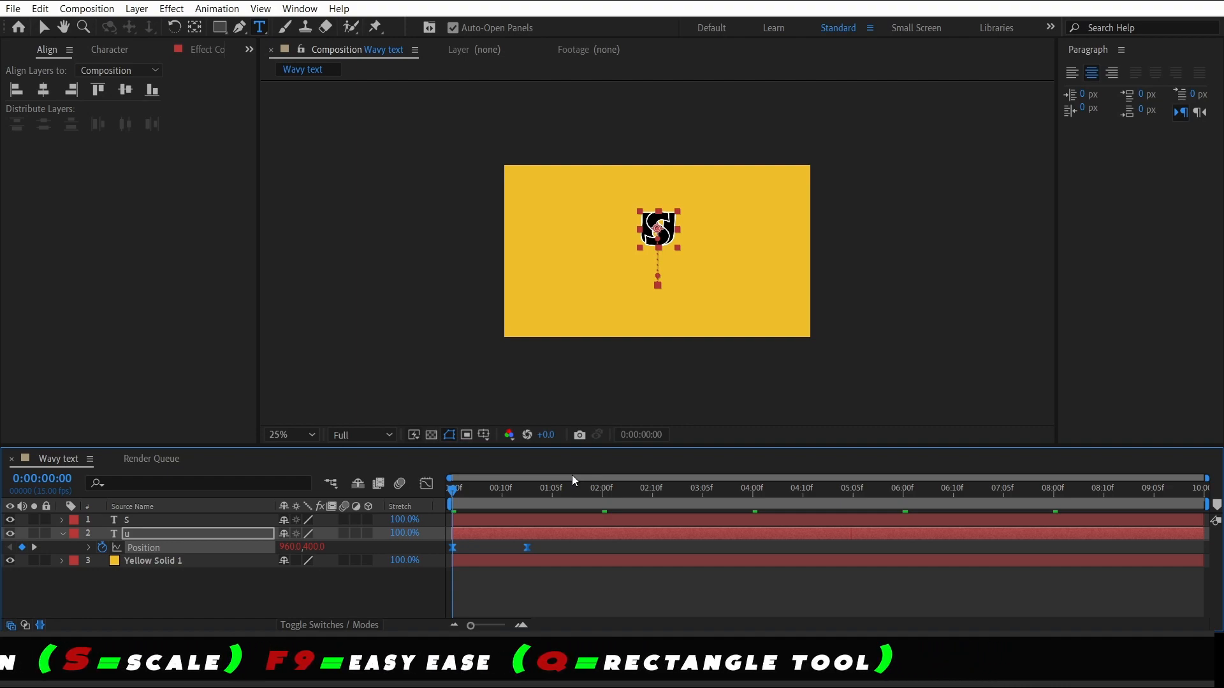
pyautogui.hotkey('shift', 'Right')
pyautogui.hotkey('shift', 'Right')
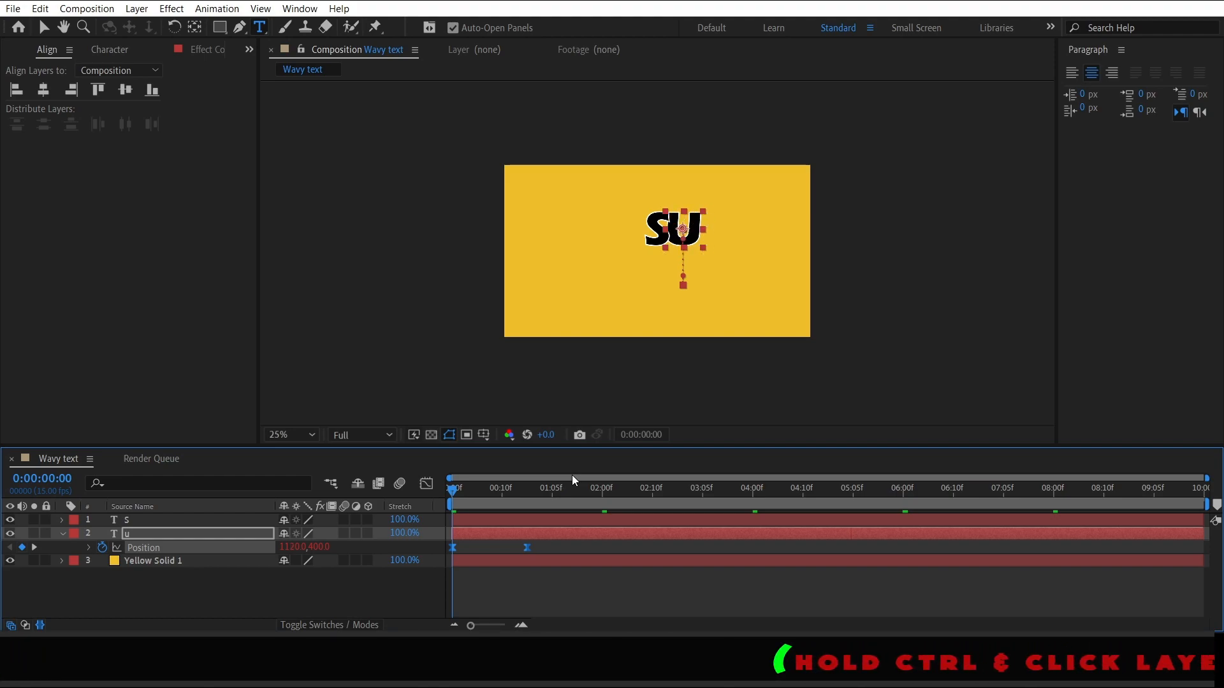
pyautogui.click(325, 597)
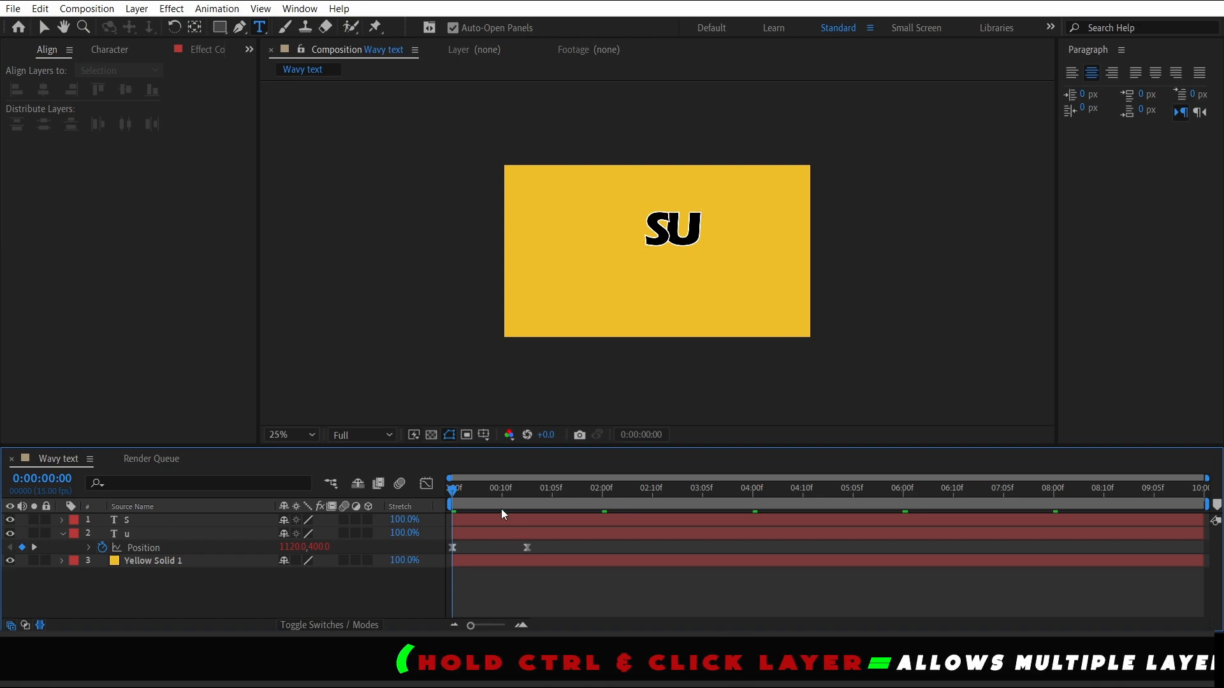
pyautogui.press('space')
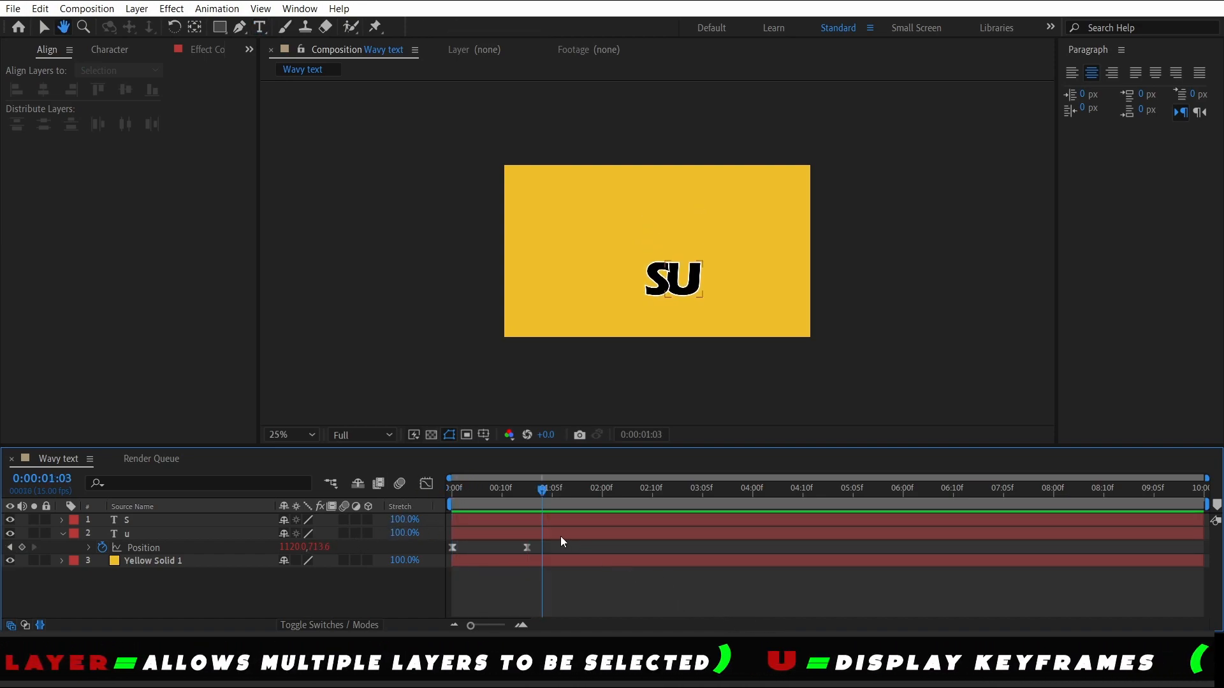
# - Duplicate the u layer and change the text of the lower one to "b"
pyautogui.click(466, 536)
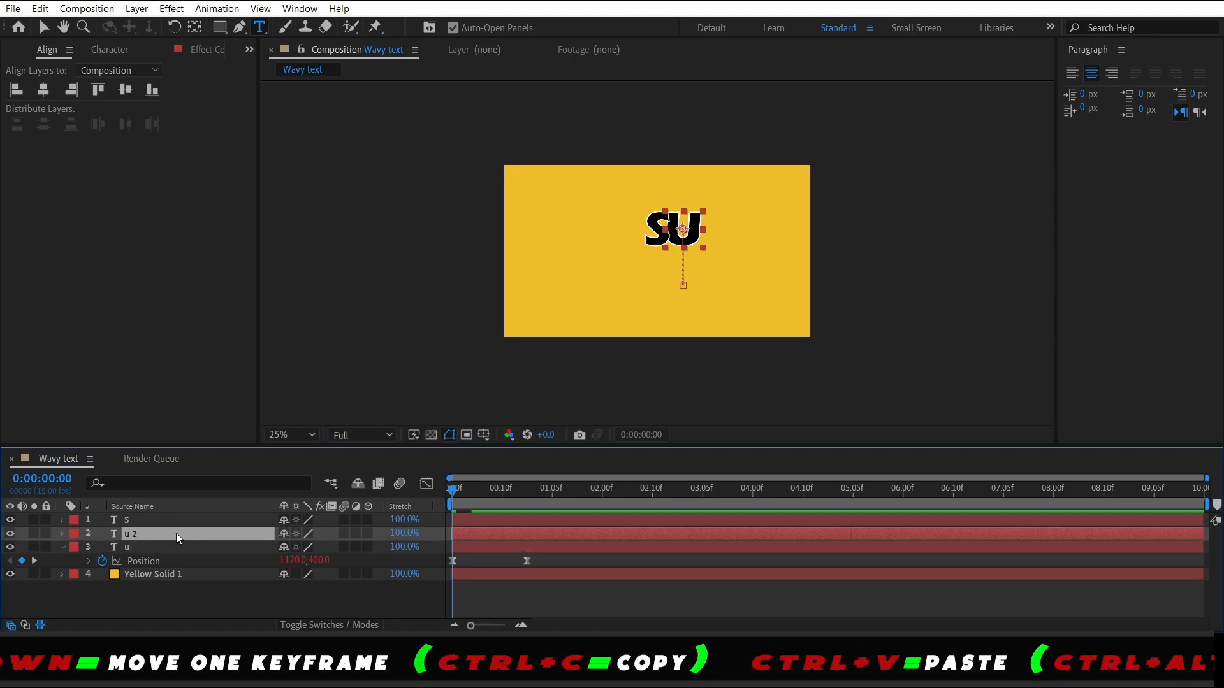
pyautogui.hotkey('ctrl', 'd')
pyautogui.write('b')
# - Move both Position keyframes of the b layer to X 1320, right after the U
pyautogui.moveTo(539, 579); pyautogui.dragTo(443, 575)
pyautogui.hotkey('shift', 'Right')
pyautogui.hotkey('shift', 'Right')
pyautogui.hotkey('shift', 'Right')
pyautogui.hotkey('shift', 'Right')
pyautogui.hotkey('shift', 'Right')
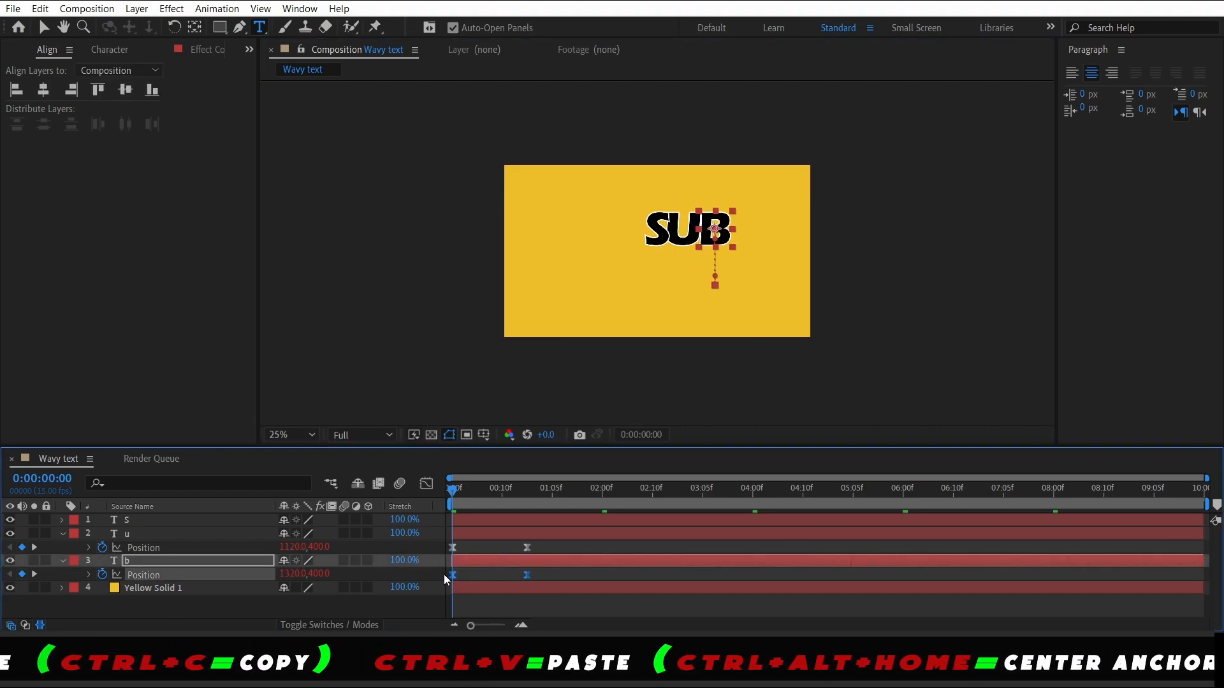
# - Collapse the letter layers, duplicate the b layer and change the text of the lower one to "S"
pyautogui.click(230, 602)
pyautogui.press('u')
pyautogui.press('u')
pyautogui.click(131, 549)
pyautogui.hotkey('ctrl', 'd')
pyautogui.doubleClick(159, 563)
pyautogui.write('S')
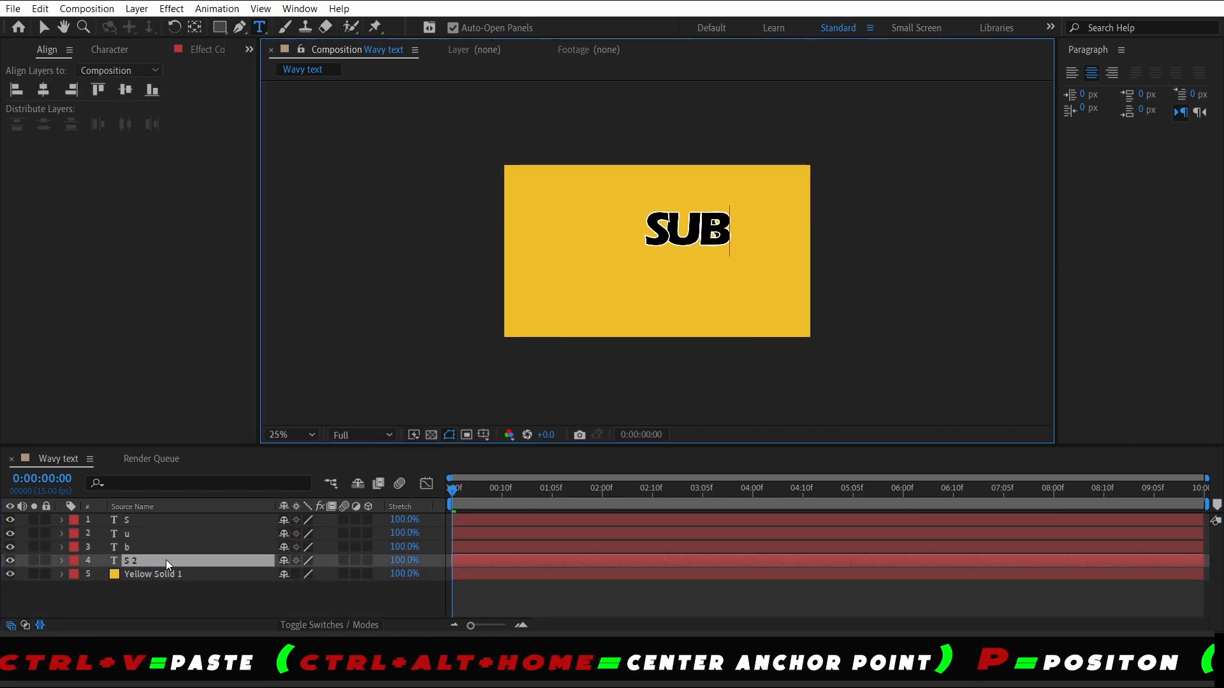
# - Move both Position keyframes of the second S layer horizontally so the letter follows the B
pyautogui.write('u')
pyautogui.moveTo(539, 573); pyautogui.dragTo(443, 580)
pyautogui.hotkey('shift', 'Right')
pyautogui.hotkey('shift', 'Right')
pyautogui.hotkey('shift', 'Right')
pyautogui.hotkey('shift', 'Right')
pyautogui.click(65, 561)
# - Duplicate the second S layer and change the text of the lower one to "c"
pyautogui.click(132, 562)
pyautogui.hotkey('ctrl', 'd')
pyautogui.doubleClick(147, 576)
pyautogui.write('c')
# - Move both Position keyframes of the c layer horizontally so the letter follows the second S, and collapse the layer
pyautogui.click(459, 576)
pyautogui.press('u')
pyautogui.moveTo(539, 586); pyautogui.dragTo(441, 591)
pyautogui.hotkey('shift', 'Right')
pyautogui.hotkey('shift', 'Right')
pyautogui.hotkey('shift', 'Right')
pyautogui.click(69, 574)
pyautogui.click(63, 574)
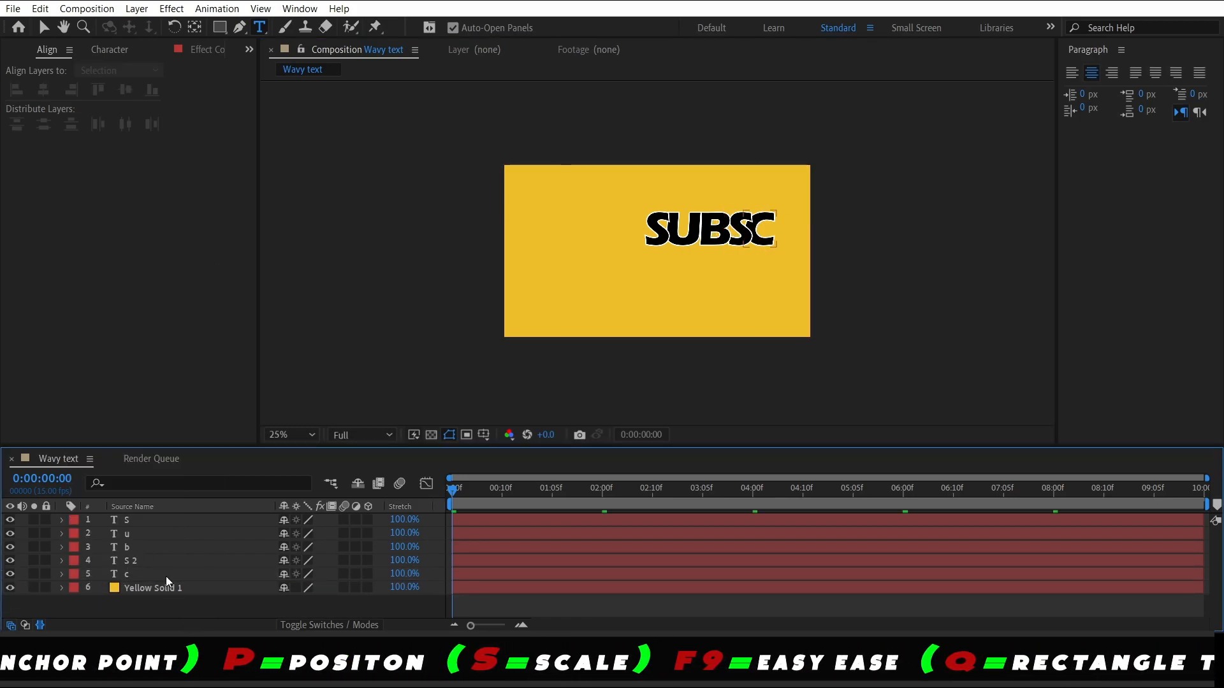
# - Duplicate the c layer, select the lower layer's two Position keyframes and change its text to "r"
pyautogui.click(150, 576)
pyautogui.hotkey('ctrl', 'd')
pyautogui.press('u')
pyautogui.moveTo(539, 598); pyautogui.dragTo(419, 608)
pyautogui.doubleClick(191, 588)
pyautogui.write('r')
# - Move both Position keyframes of the r layer horizontally so the letter follows the C, and collapse the layer
pyautogui.hotkey('shift', 'Right')
pyautogui.hotkey('shift', 'Right')
pyautogui.hotkey('shift', 'Right')
pyautogui.hotkey('shift', 'Right')
pyautogui.click(63, 588)
# - Duplicate the r layer and change the text of the lower one to "i"
pyautogui.hotkey('ctrl', 'd')
pyautogui.doubleClick(186, 601)
pyautogui.write('i')
# - Move both Position keyframes of the i layer horizontally so the letter follows the R, and collapse the layer
pyautogui.click(264, 601)
pyautogui.press('u')
pyautogui.moveTo(534, 602); pyautogui.dragTo(442, 612)
pyautogui.hotkey('shift', 'Right')
pyautogui.hotkey('shift', 'Right')
pyautogui.hotkey('shift', 'Right')
pyautogui.click(63, 596)
# - Shift both Position keyframes of all seven letter layers left together until the first S is at X 400
pyautogui.scroll(1, 357, 535)
pyautogui.keyDown('shift'); pyautogui.click(242, 520); pyautogui.keyUp('shift')
pyautogui.press('u')
pyautogui.scroll(-5, 535, 592)
pyautogui.moveTo(538, 610); pyautogui.dragTo(395, 490)
pyautogui.hotkey('shift', 'Left')
pyautogui.hotkey('shift', 'Left')
pyautogui.hotkey('shift', 'Left')
pyautogui.hotkey('shift', 'Left')
pyautogui.hotkey('shift', 'Left')
pyautogui.hotkey('shift', 'Left')
pyautogui.hotkey('shift', 'Left')
pyautogui.hotkey('shift', 'Left')
pyautogui.hotkey('shift', 'Left')
pyautogui.hotkey('shift', 'Left')
pyautogui.hotkey('shift', 'Left')
pyautogui.hotkey('shift', 'Left')
pyautogui.hotkey('shift', 'Left')
pyautogui.hotkey('shift', 'Left')
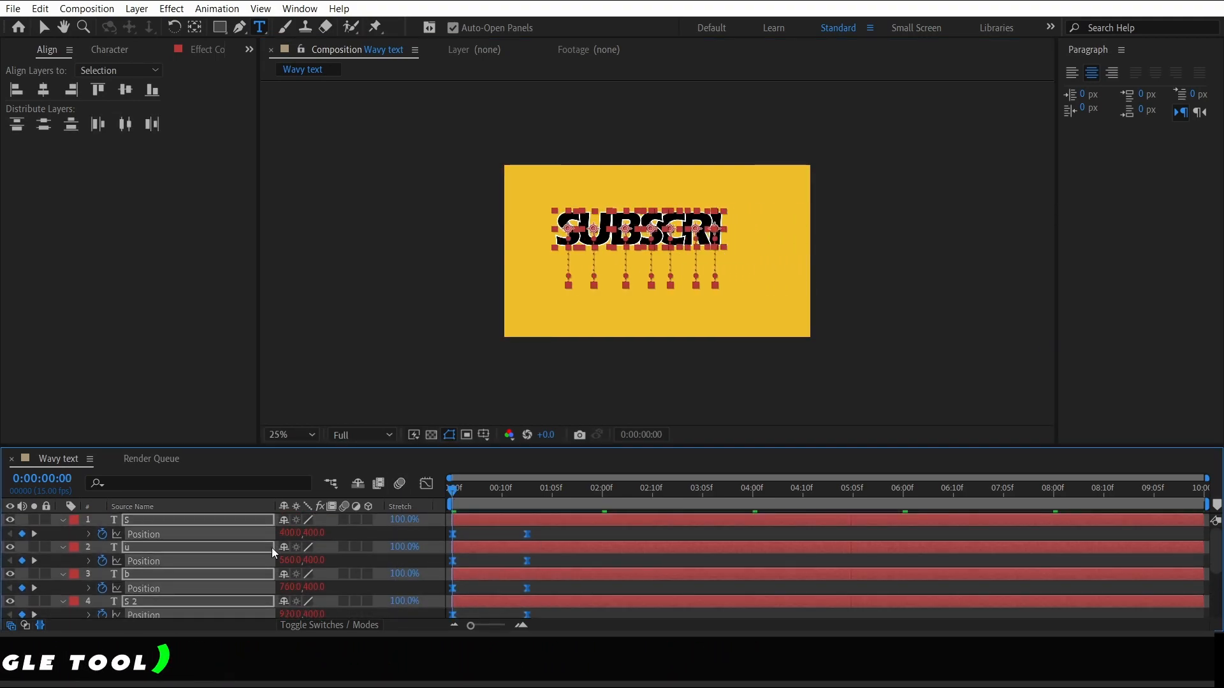
pyautogui.press('u')
# - Duplicate the i layer and change the text of the lower one to "b"
pyautogui.click(183, 597)
pyautogui.hotkey('ctrl', 'd')
pyautogui.doubleClick(171, 598)
pyautogui.write('b')
# - Move both Position keyframes of the second b layer to X 1440, after the I, and collapse the layer
pyautogui.click(216, 600)
pyautogui.press('u')
pyautogui.moveTo(536, 604); pyautogui.dragTo(440, 614)
pyautogui.hotkey('shift', 'Right')
pyautogui.hotkey('shift', 'Right')
pyautogui.hotkey('shift', 'Right')
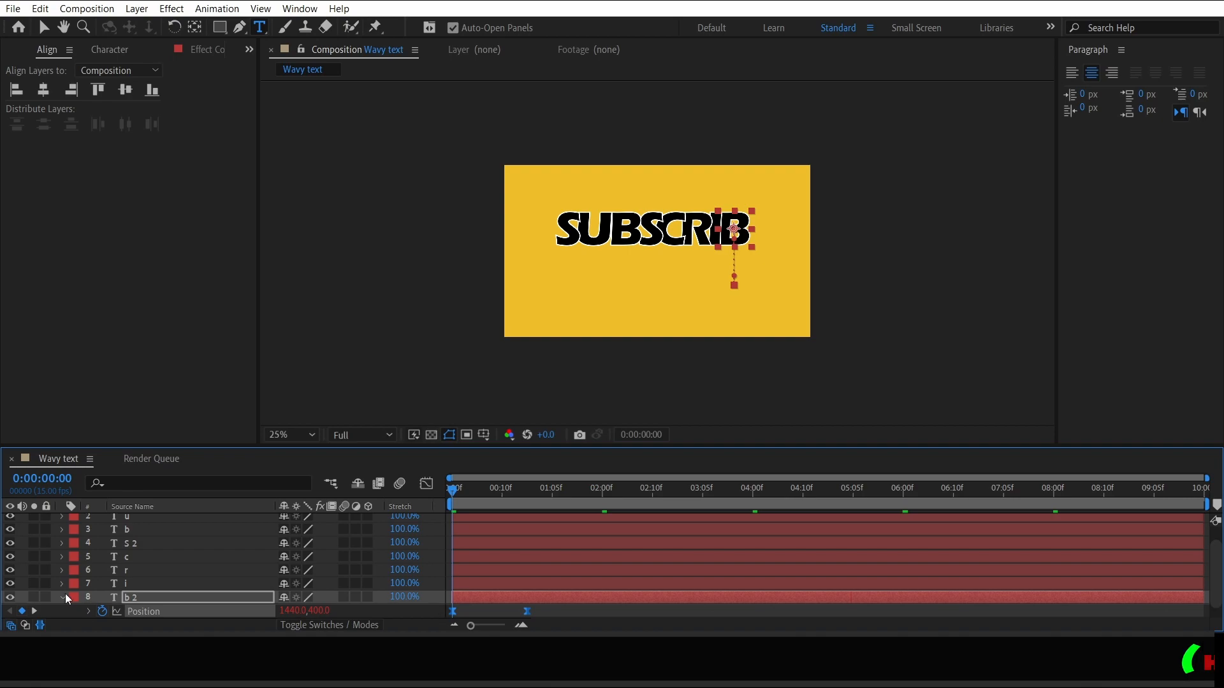
pyautogui.click(63, 597)
# - Duplicate the second b layer and change the text of the lower one to "e"
pyautogui.hotkey('ctrl', 'd')
pyautogui.press('u')
pyautogui.doubleClick(147, 583)
pyautogui.write('e')
# - Move the e layer's Position keyframes horizontally so the letter completes the word SUBSCRIBE, and collapse the layer
pyautogui.click(208, 599)
pyautogui.press('u')
pyautogui.hotkey('shift', 'Right')
pyautogui.hotkey('shift', 'Right')
pyautogui.hotkey('shift', 'Right')
pyautogui.hotkey('shift', 'Right')
pyautogui.hotkey('shift', 'Right')
pyautogui.hotkey('shift', 'Right')
pyautogui.hotkey('shift', 'Right')
pyautogui.hotkey('shift', 'Right')
pyautogui.hotkey('shift', 'Right')
pyautogui.hotkey('shift', 'Right')
pyautogui.hotkey('shift', 'Right')
pyautogui.hotkey('shift', 'Right')
pyautogui.hotkey('shift', 'Right')
pyautogui.hotkey('shift', 'Right')
pyautogui.hotkey('shift', 'Right')
pyautogui.hotkey('shift', 'Right')
pyautogui.press('Home')
pyautogui.press('u')
pyautogui.scroll(3, 153, 586)
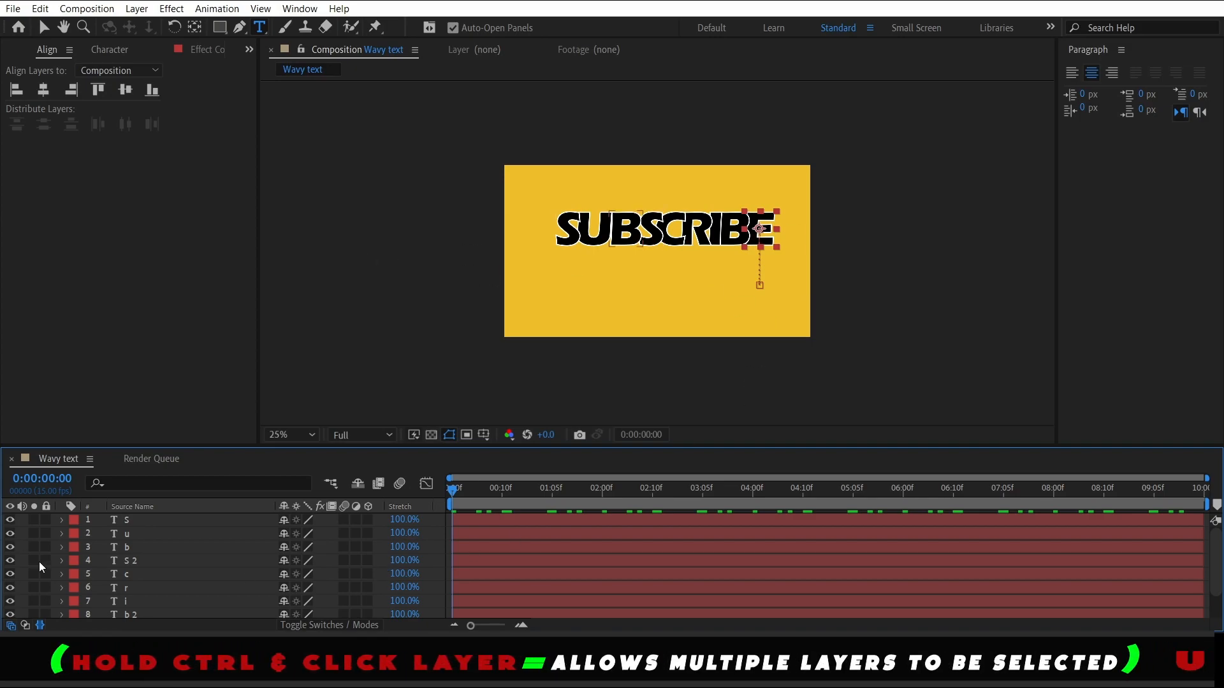
pyautogui.scroll(-2, 175, 583)
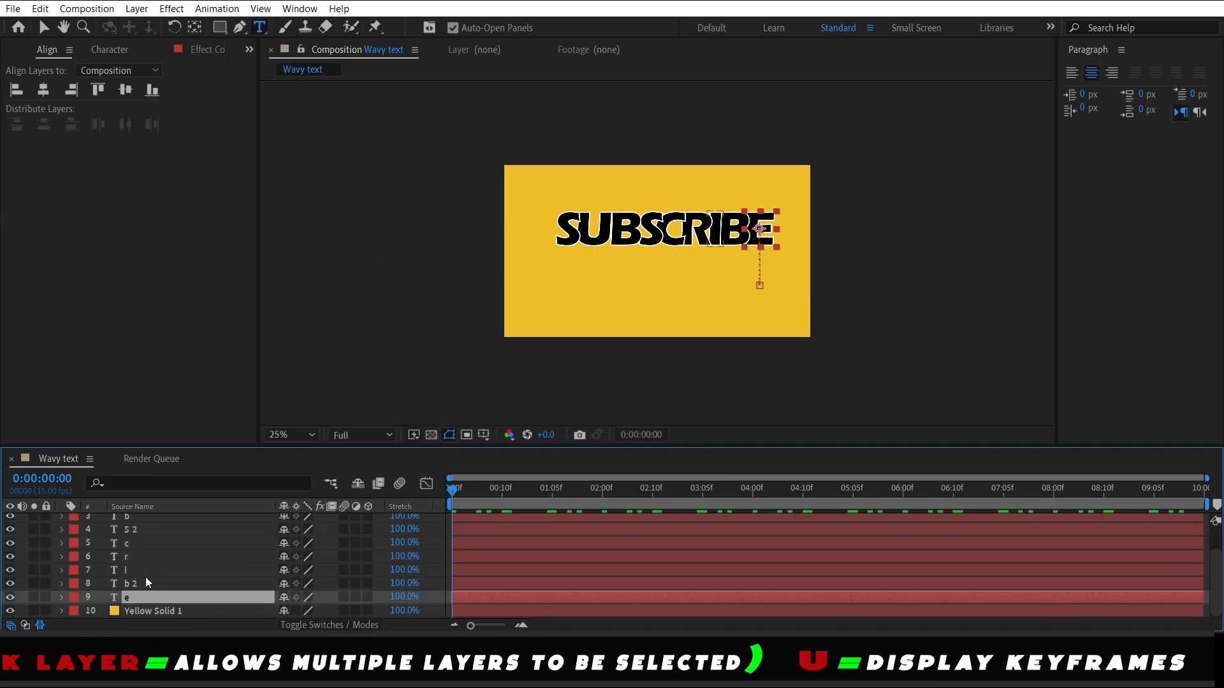
pyautogui.scroll(2, 149, 574)
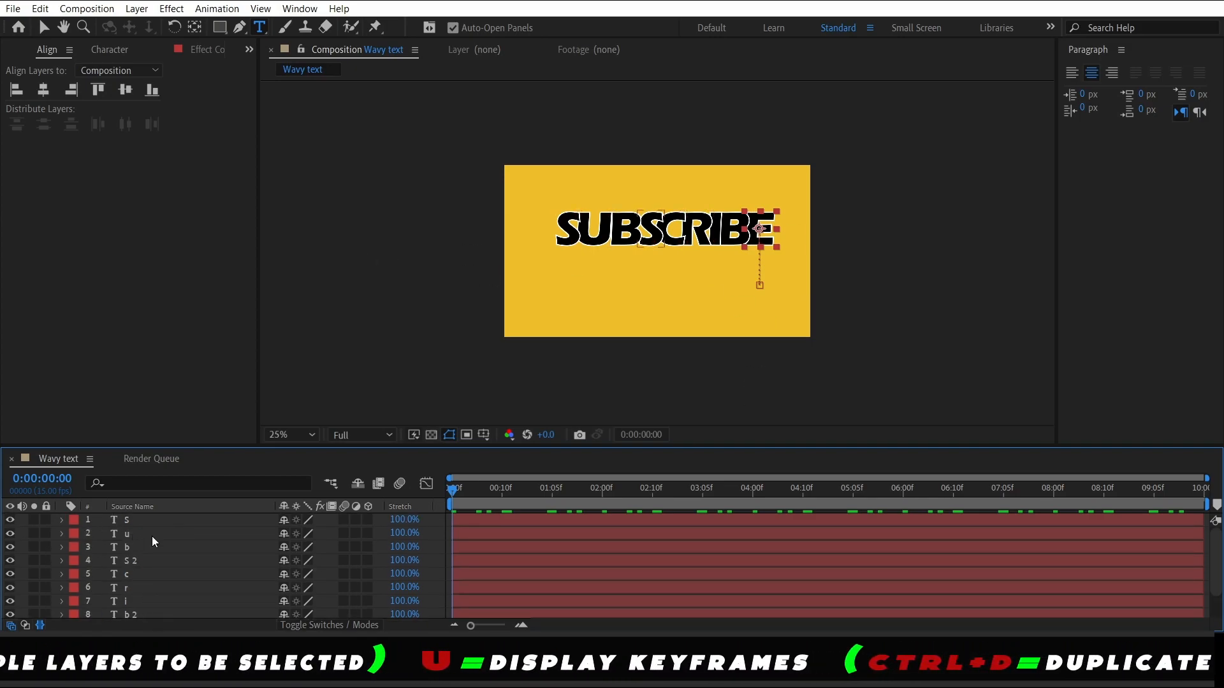
# - Select all letter layers, reveal their Position property and select all of their Position keyframes
pyautogui.scroll(-2, 146, 599)
pyautogui.scroll(2, 150, 561)
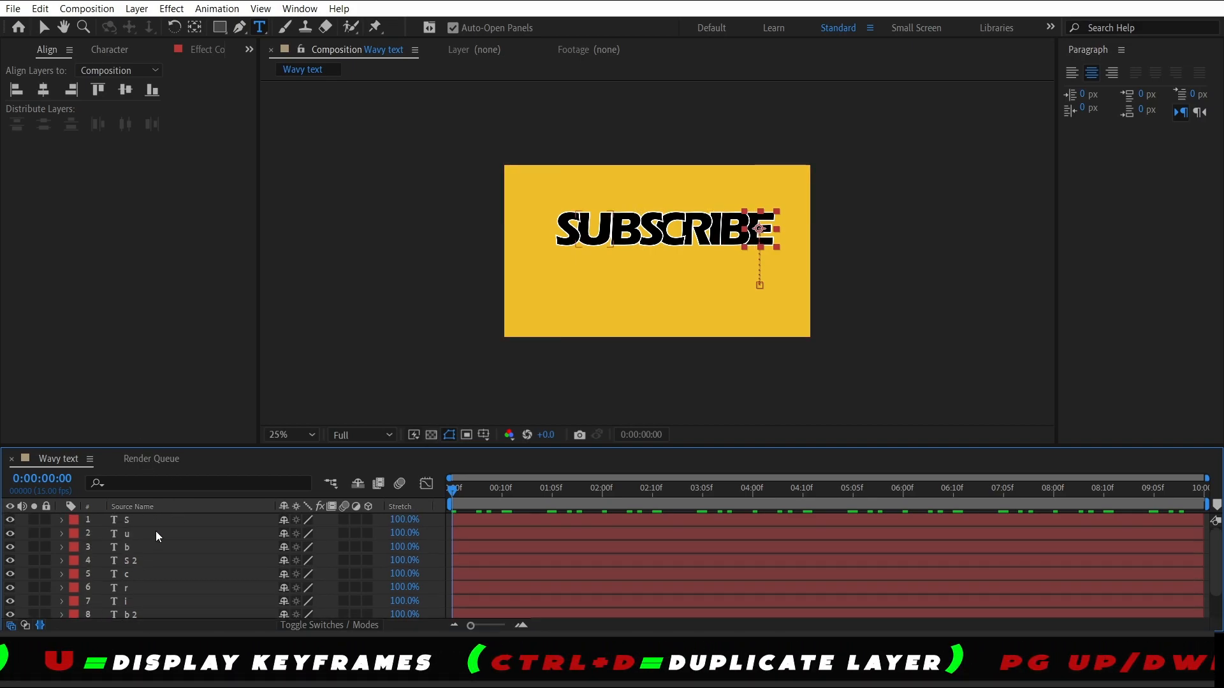
pyautogui.hotkey('ctrl', 'a')
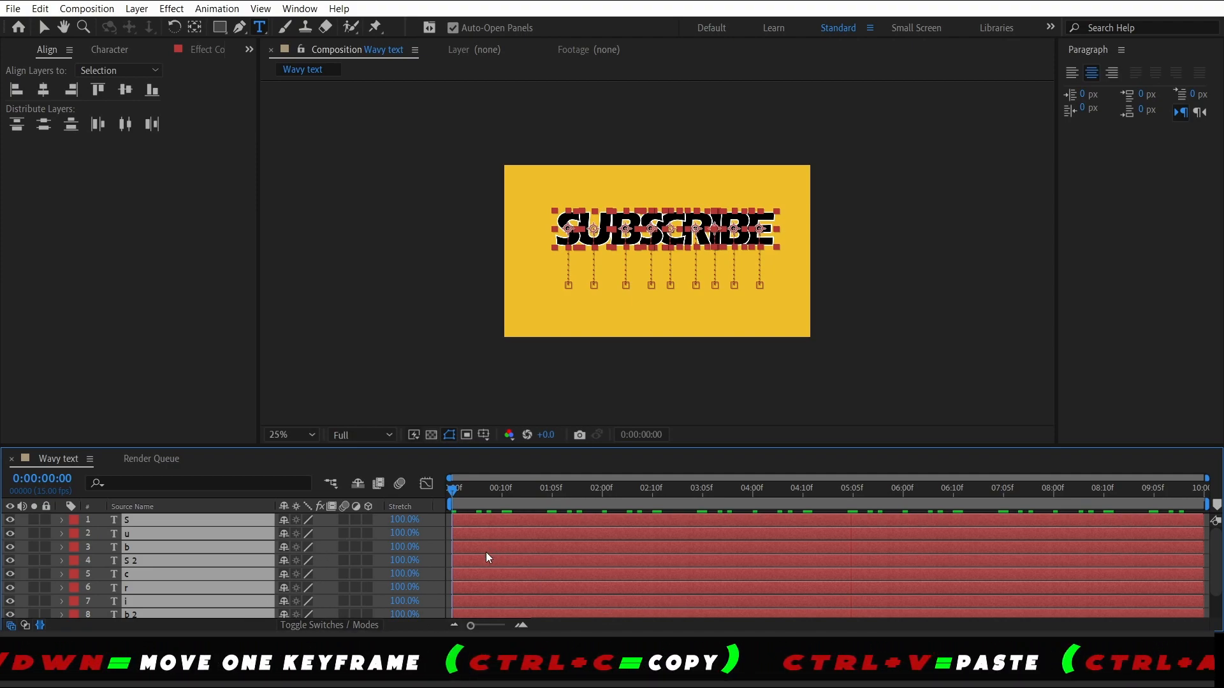
pyautogui.press('p')
pyautogui.scroll(-1, 545, 571)
pyautogui.moveTo(538, 602); pyautogui.dragTo(445, 519)
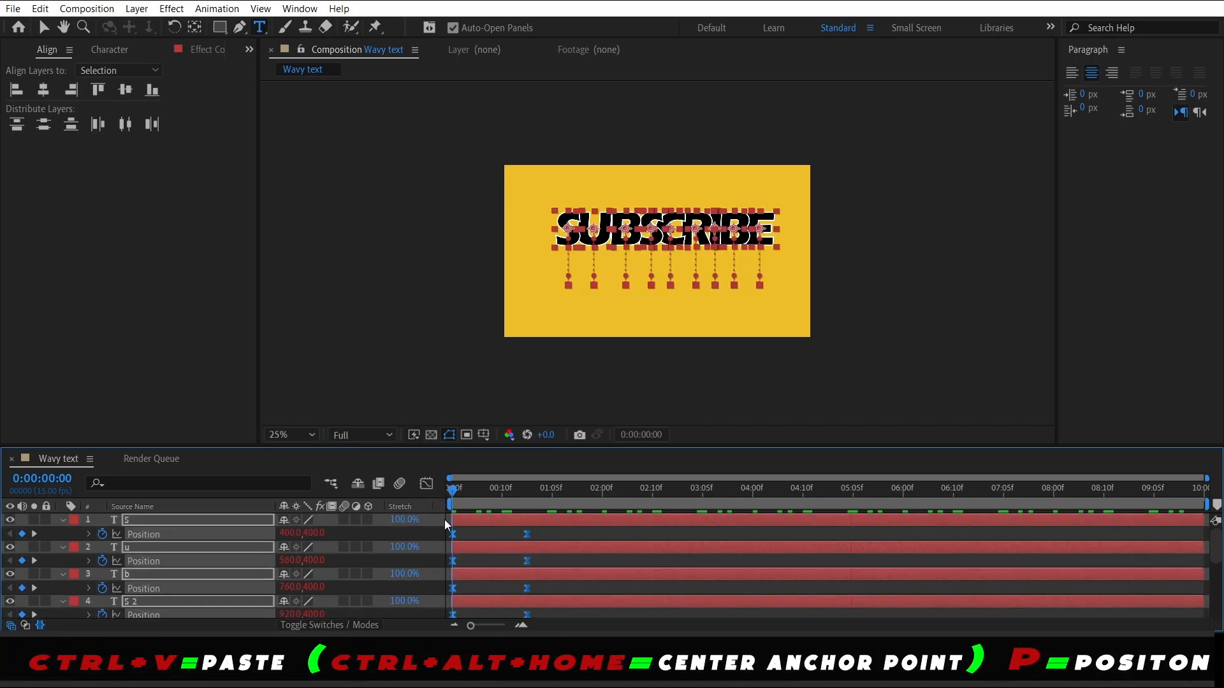
# - Shift the selected Position keyframes of all letters 40 px to the left and 40 px up
pyautogui.hotkey('shift', 'Left')
pyautogui.hotkey('shift', 'Left')
pyautogui.hotkey('shift', 'Left')
pyautogui.hotkey('shift', 'Left')
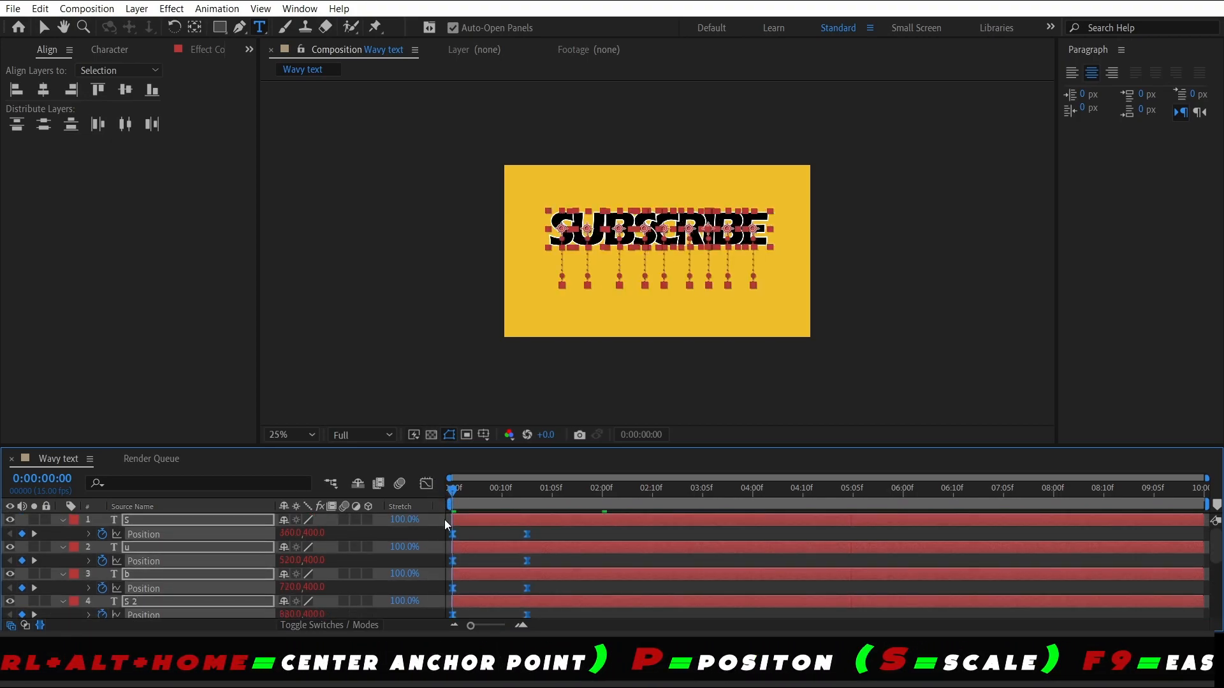
pyautogui.hotkey('shift', 'Up')
pyautogui.hotkey('shift', 'Up')
pyautogui.hotkey('shift', 'Up')
pyautogui.hotkey('shift', 'Up')
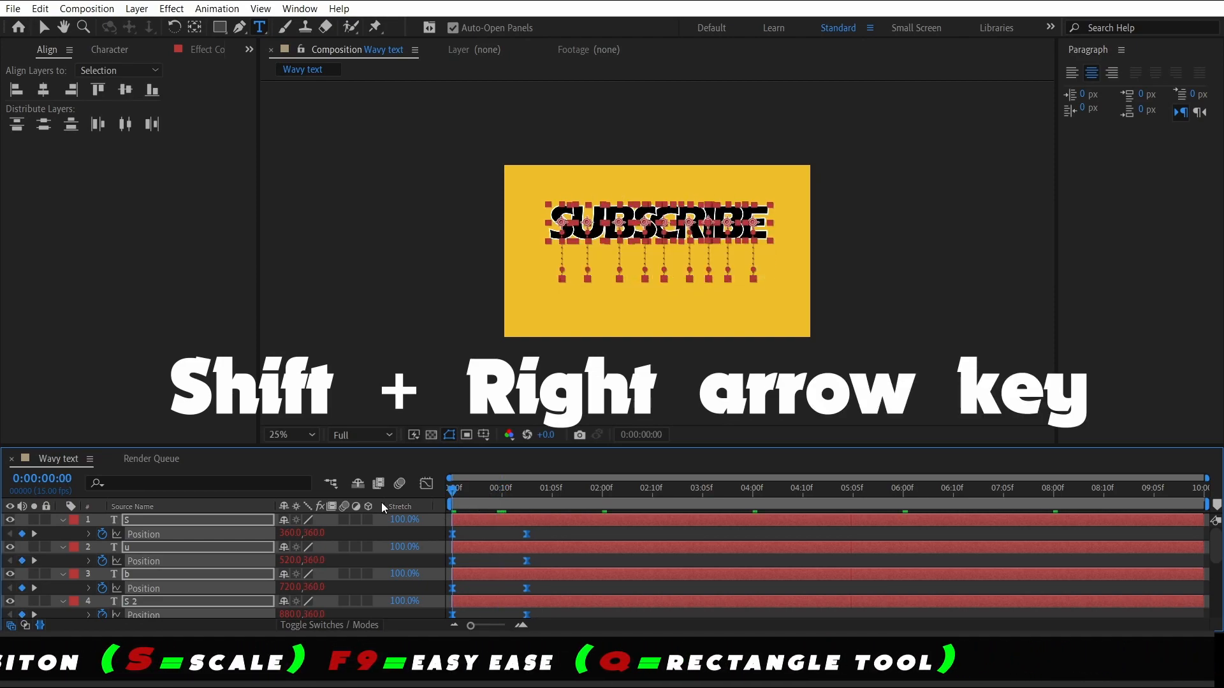
# - Preview the animation, and try pasting the copied Position keyframes onto all letter layers at 0:00:02:10
pyautogui.press('space')
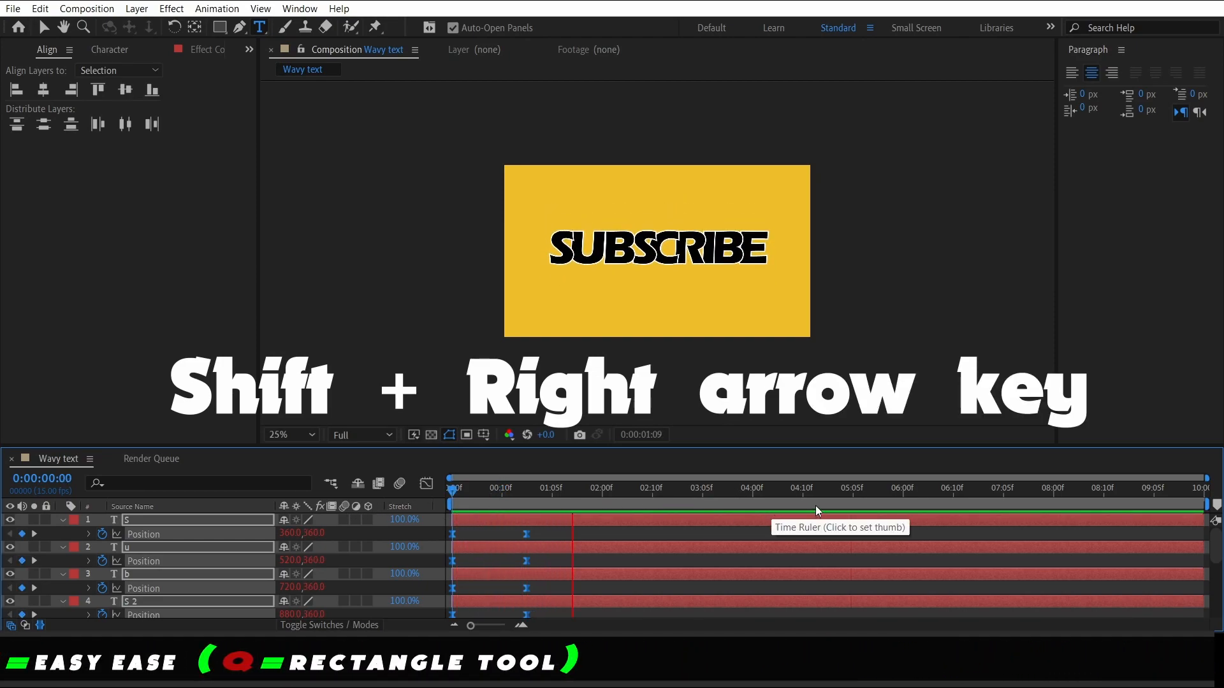
pyautogui.press('space')
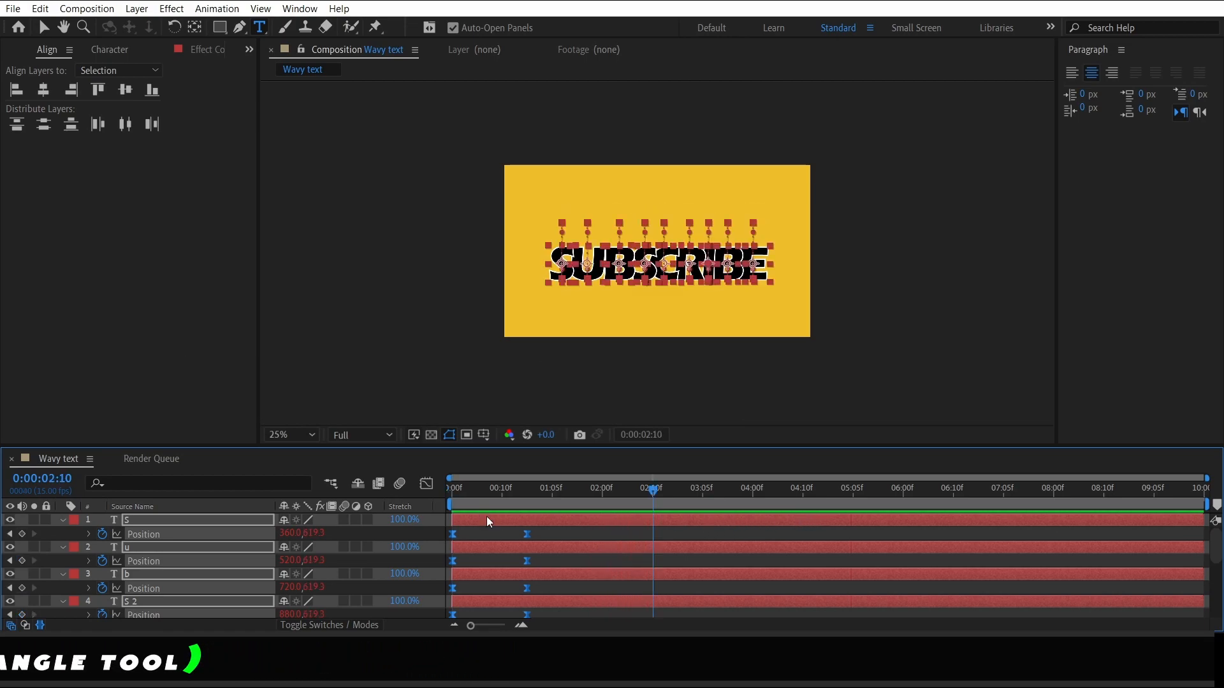
pyautogui.hotkey('ctrl', 'v')
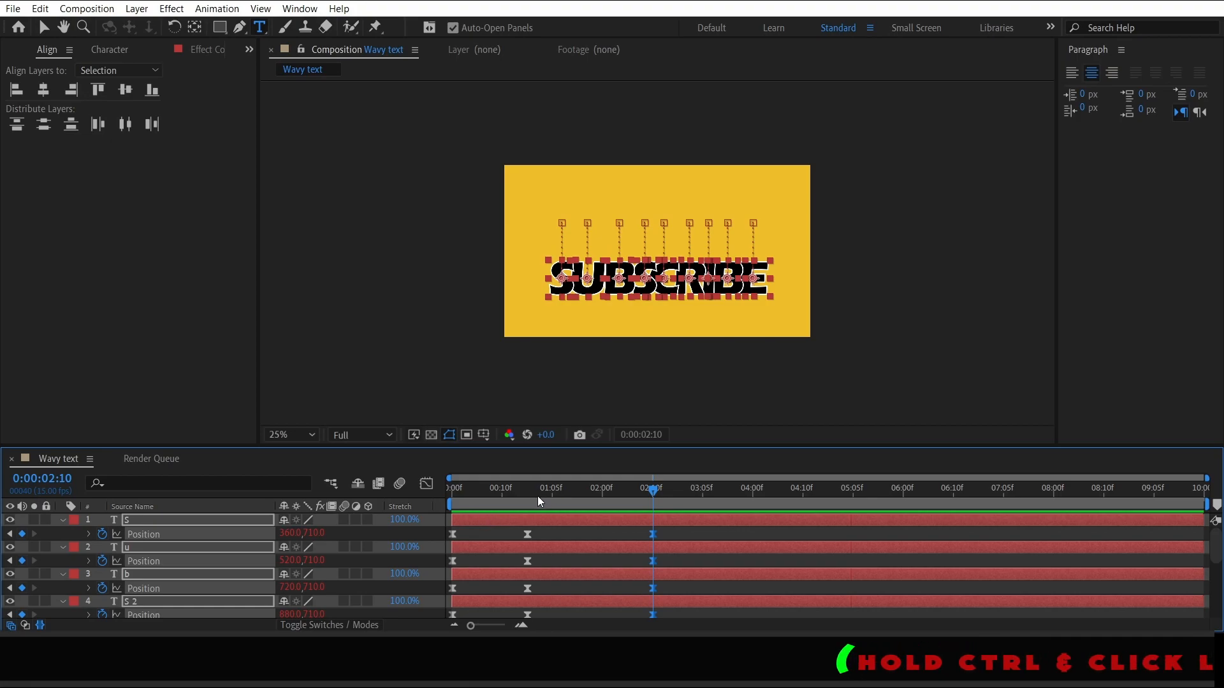
pyautogui.hotkey('ctrl', 'z')
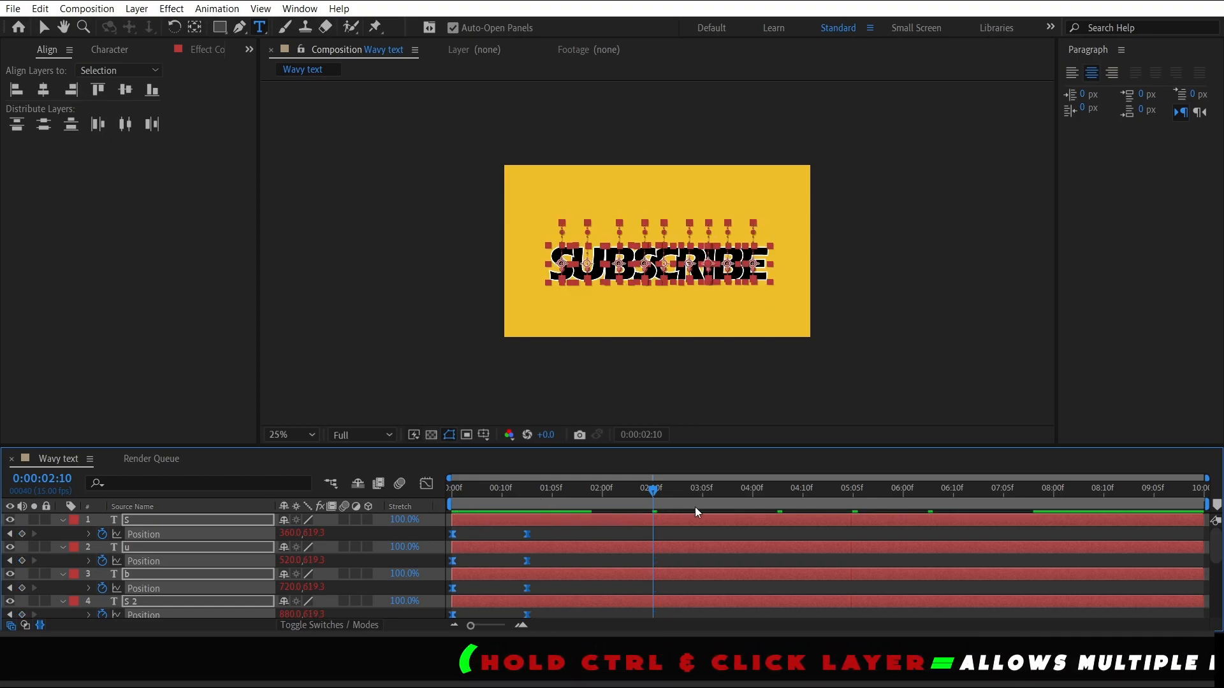
# - At 0:00:01:00, raise the selected Position keyframes of all letters by 80 px, to Y 630 at that time
pyautogui.click(528, 496)
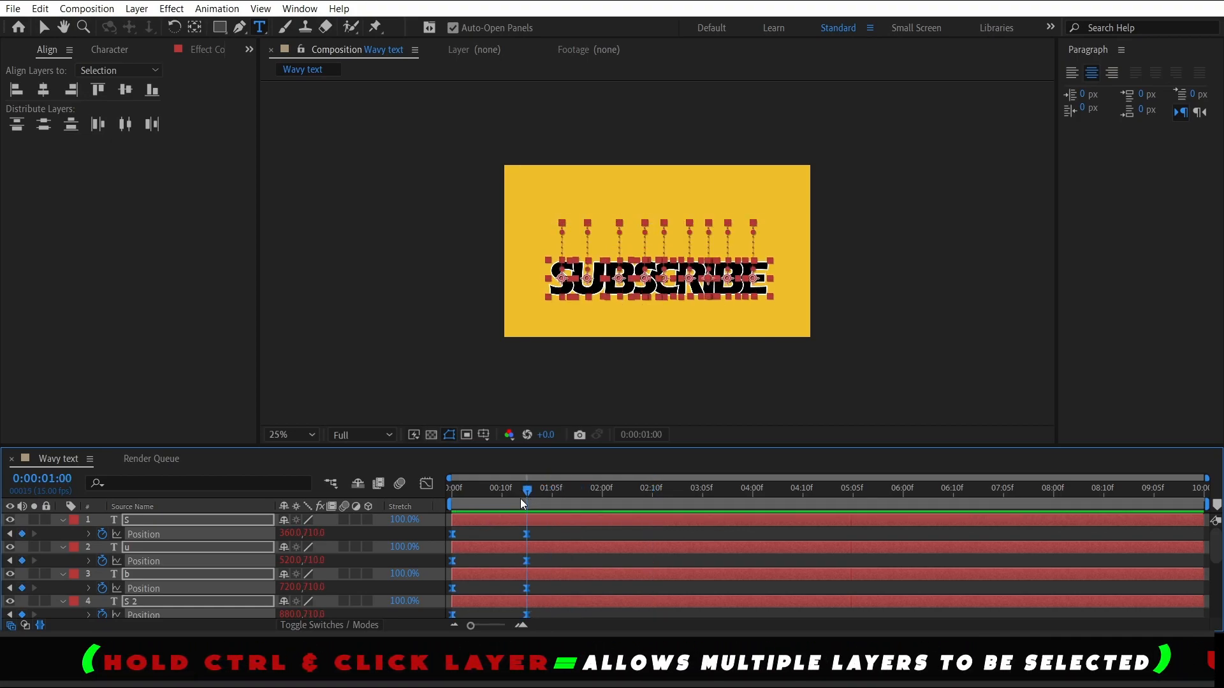
pyautogui.hotkey('shift', 'Left')
pyautogui.hotkey('shift', 'Right')
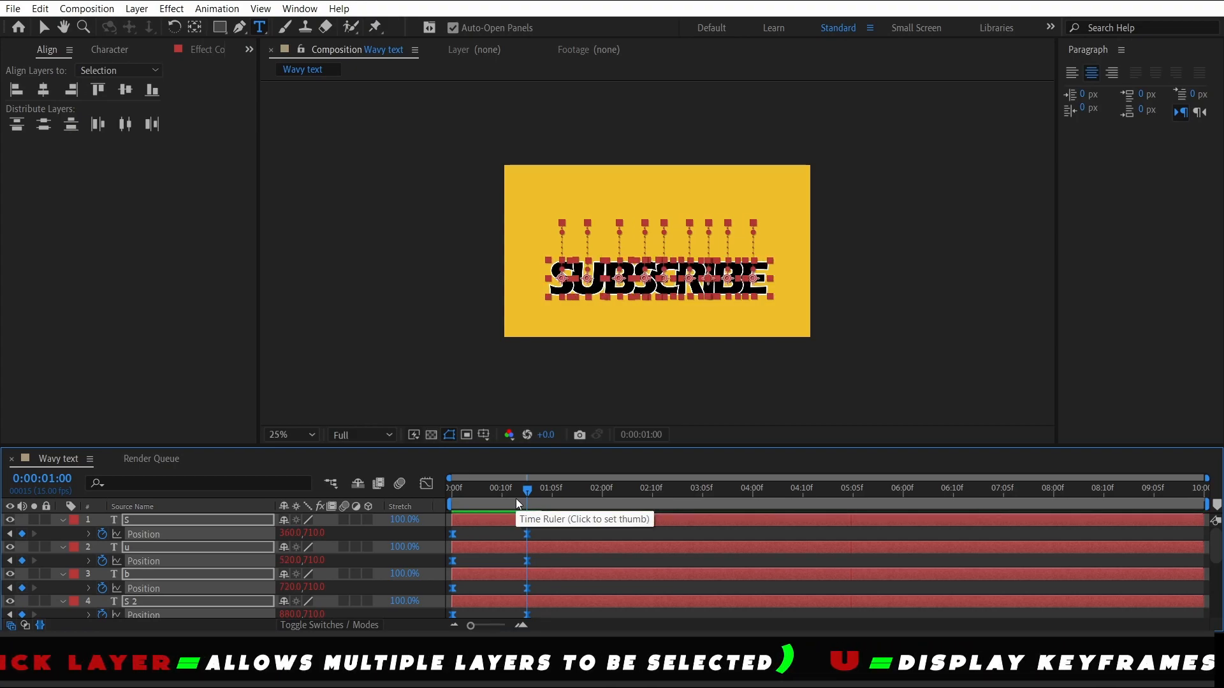
pyautogui.hotkey('shift', 'Up')
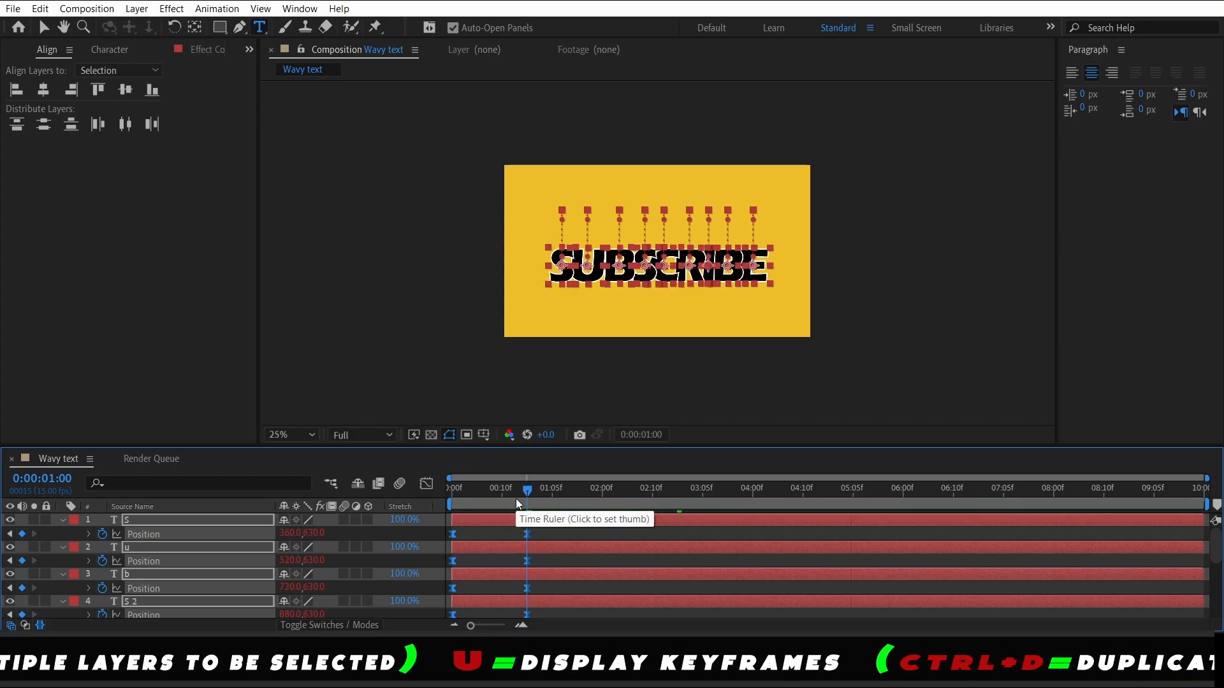